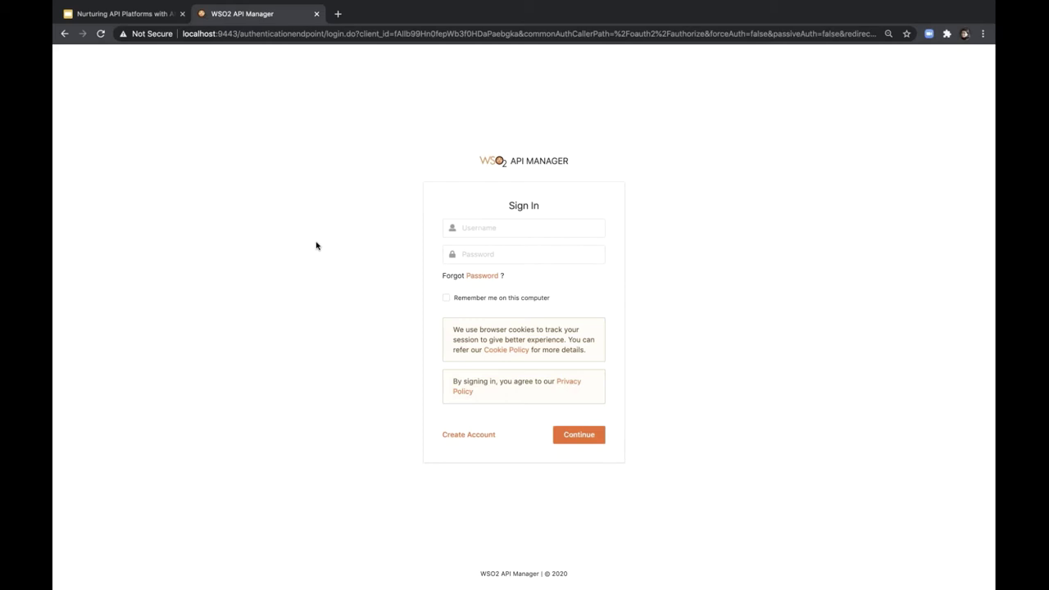
# - Sign in with the administrator username and password, then open the Monitoring dashboard
pyautogui.click(490, 229)
pyautogui.write('admin')
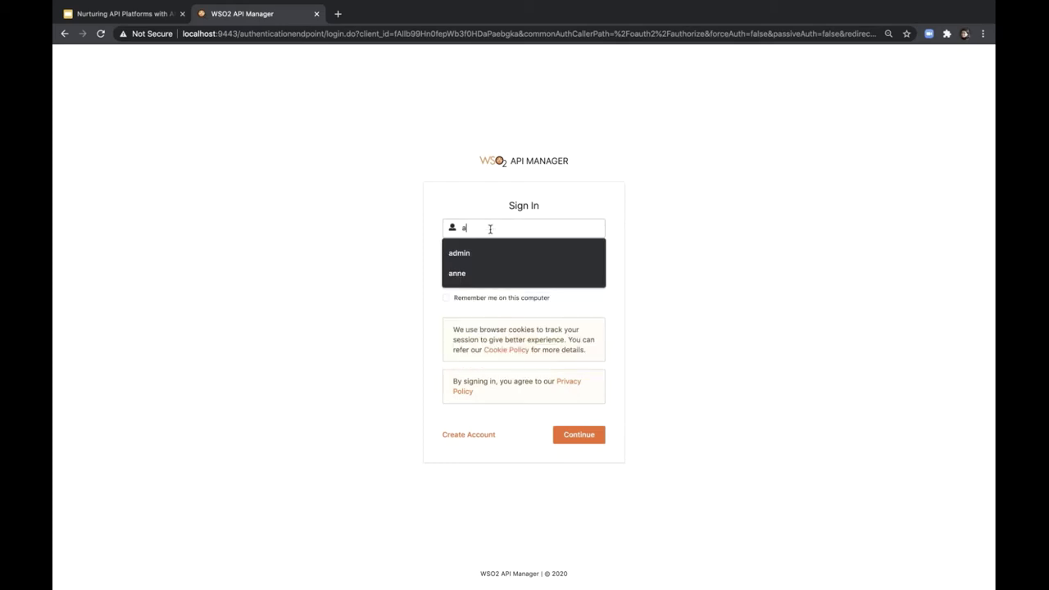
pyautogui.press('Tab')
pyautogui.write('admin')
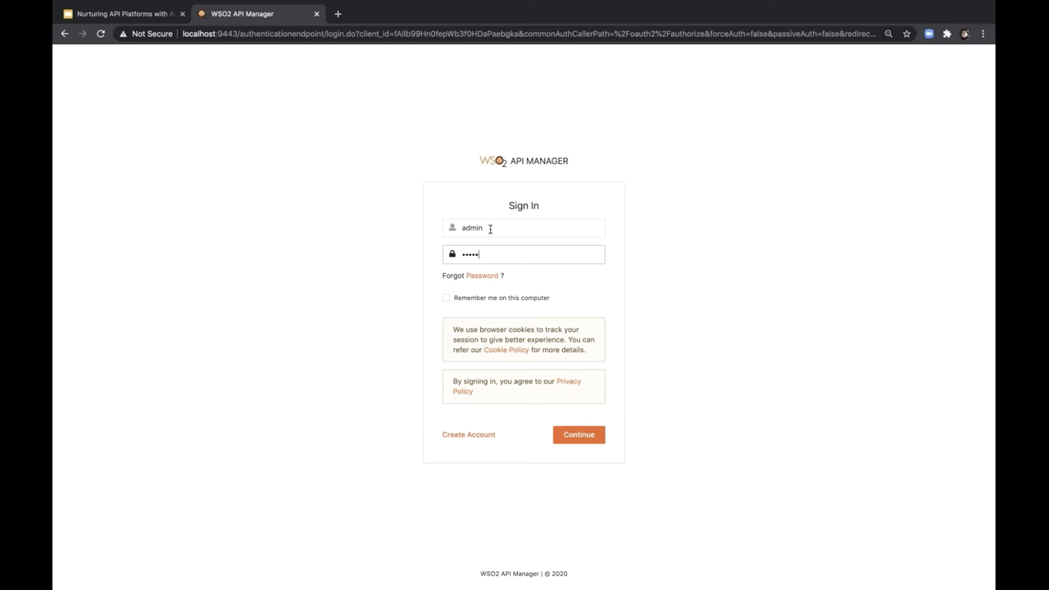
pyautogui.press('Return')
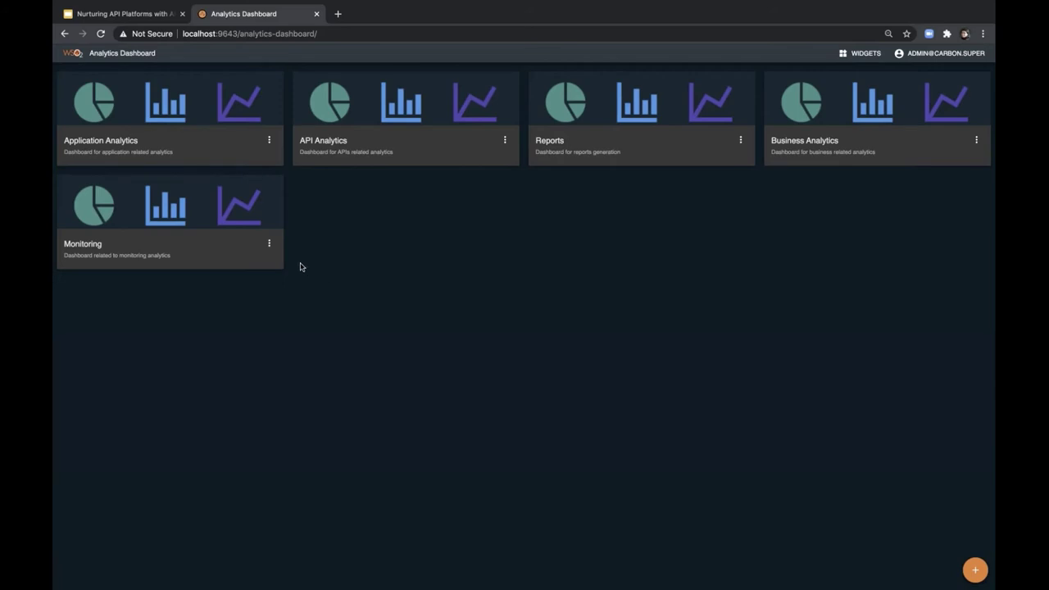
pyautogui.click(186, 210)
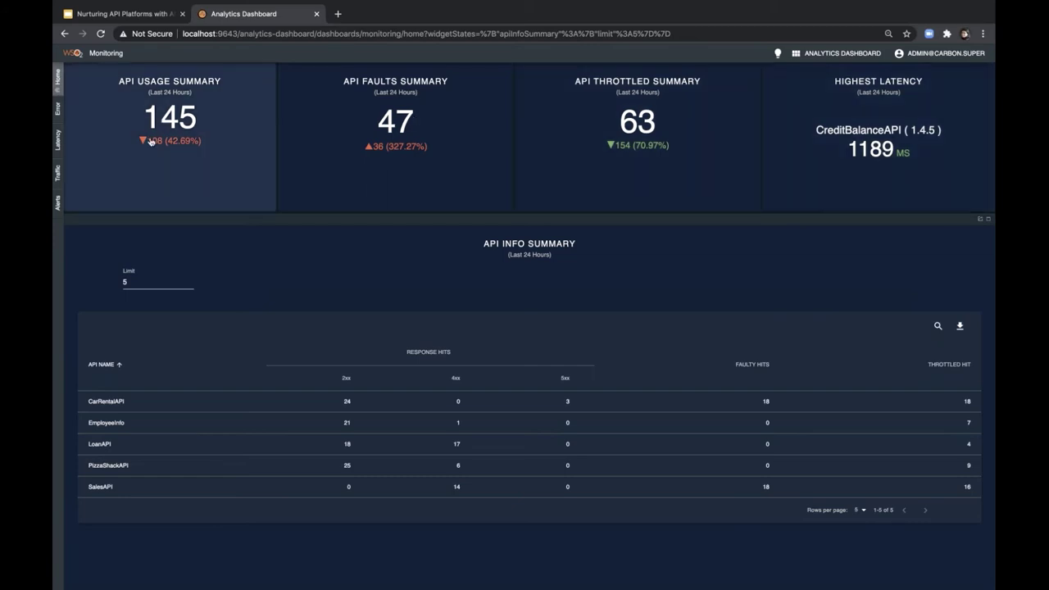
pyautogui.moveTo(158, 145)
pyautogui.click(164, 117)
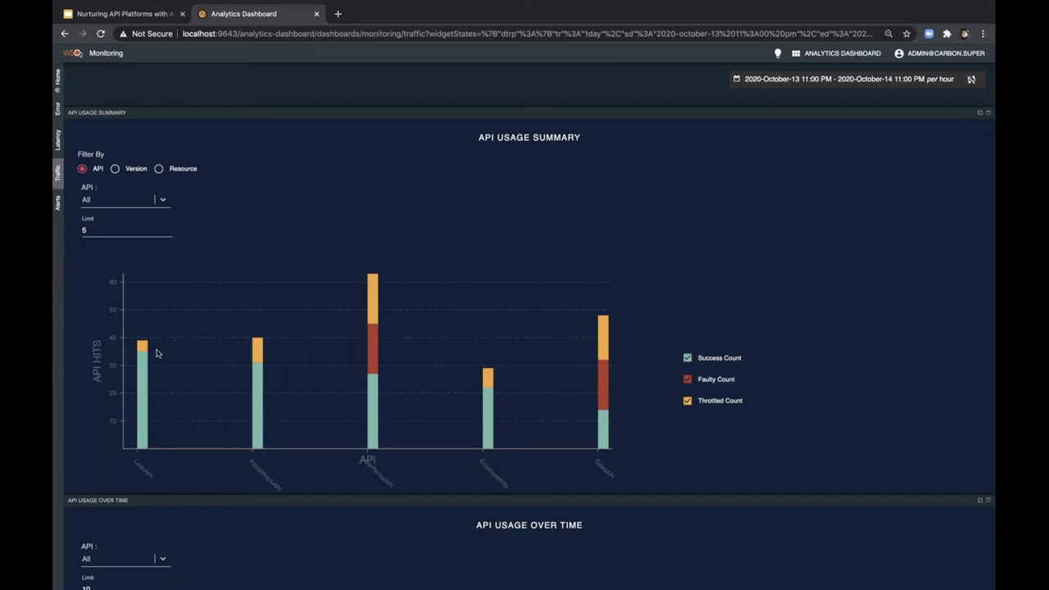
# - Go to the Traffic page via API Usage Summary and show the date-range settings
pyautogui.moveTo(146, 375)
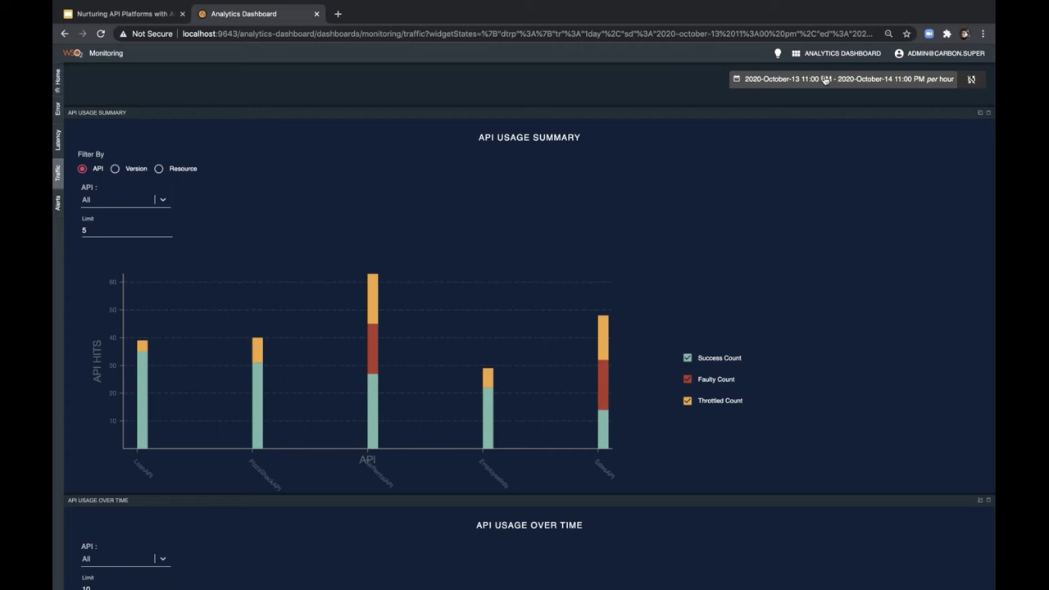
pyautogui.click(825, 79)
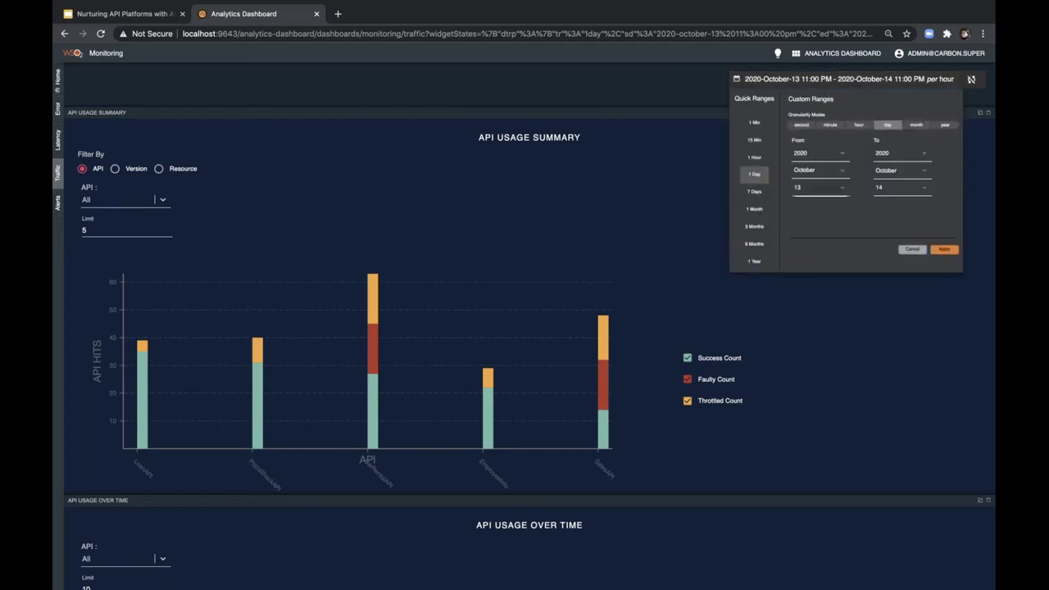
# - Set the custom range start day to 9 and apply the October 9–14 range
pyautogui.click(819, 189)
pyautogui.click(813, 233)
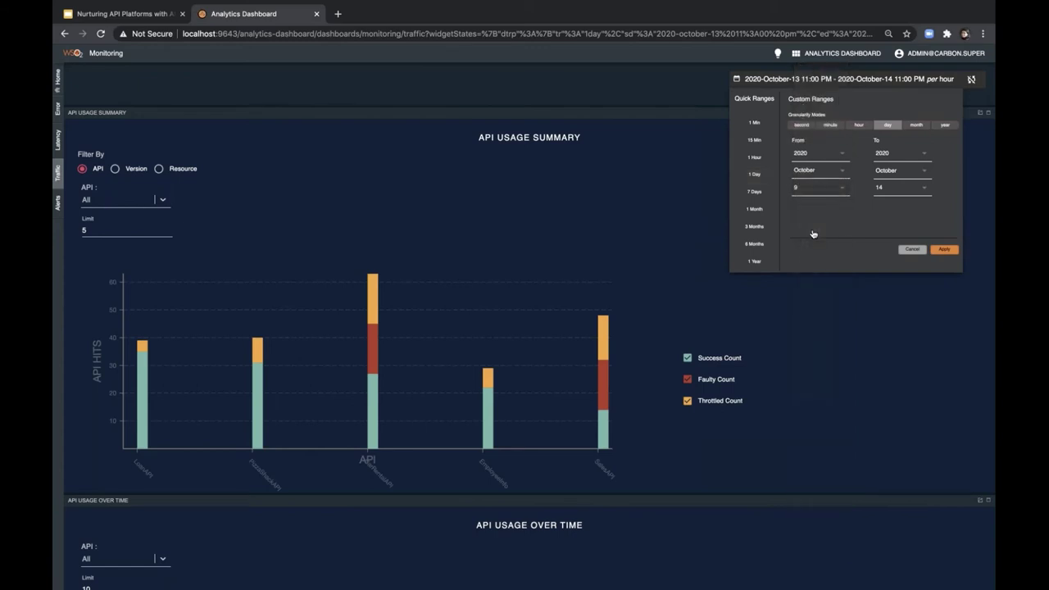
pyautogui.click(944, 249)
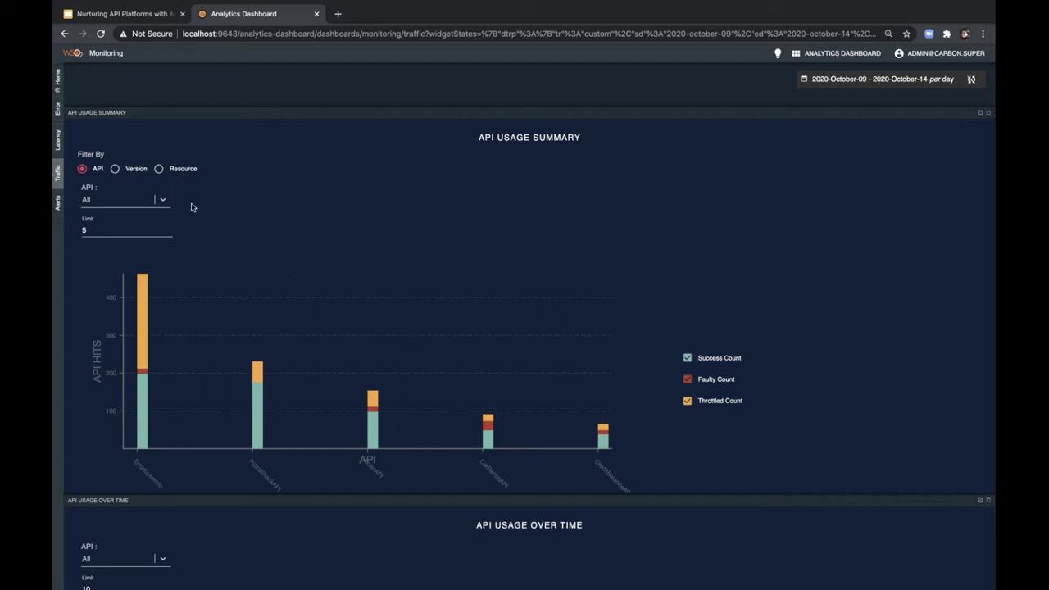
# - Filter usage by resource: LoanAPI, version 3.5.0, operation /business ( GET )
pyautogui.click(159, 169)
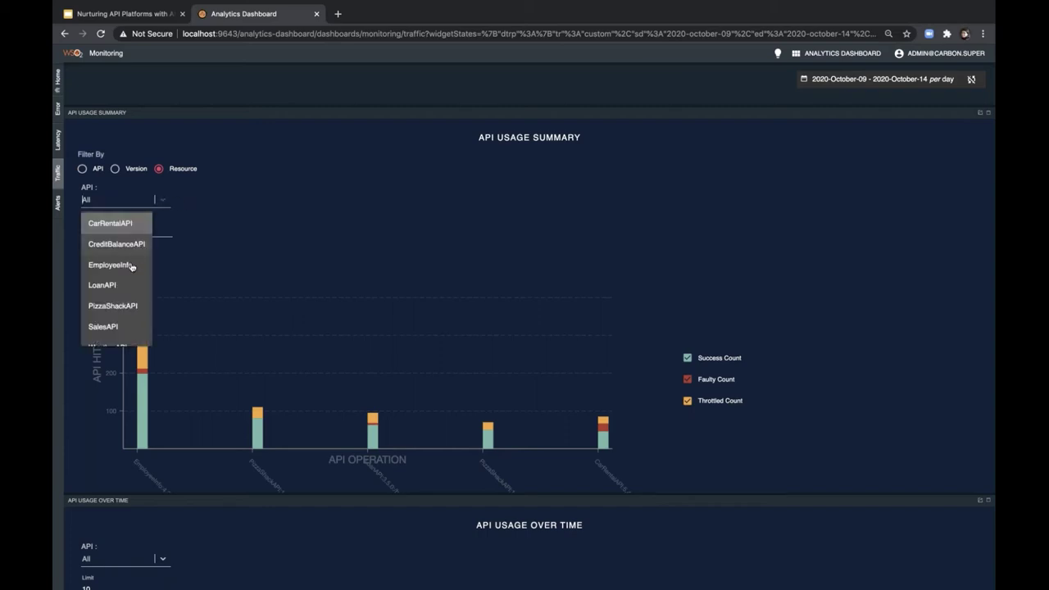
pyautogui.click(119, 286)
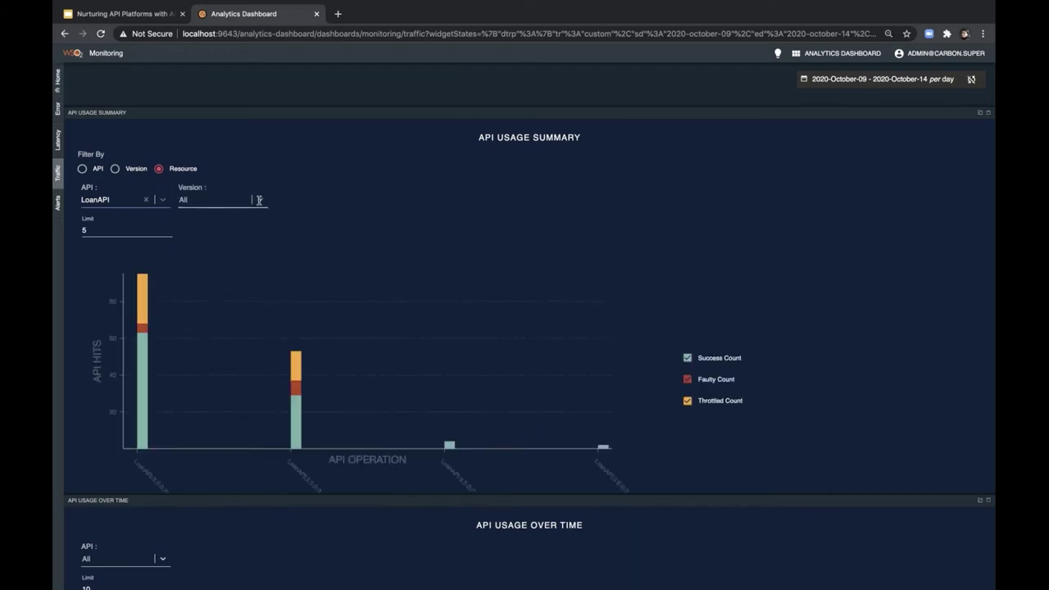
pyautogui.click(246, 201)
pyautogui.click(223, 222)
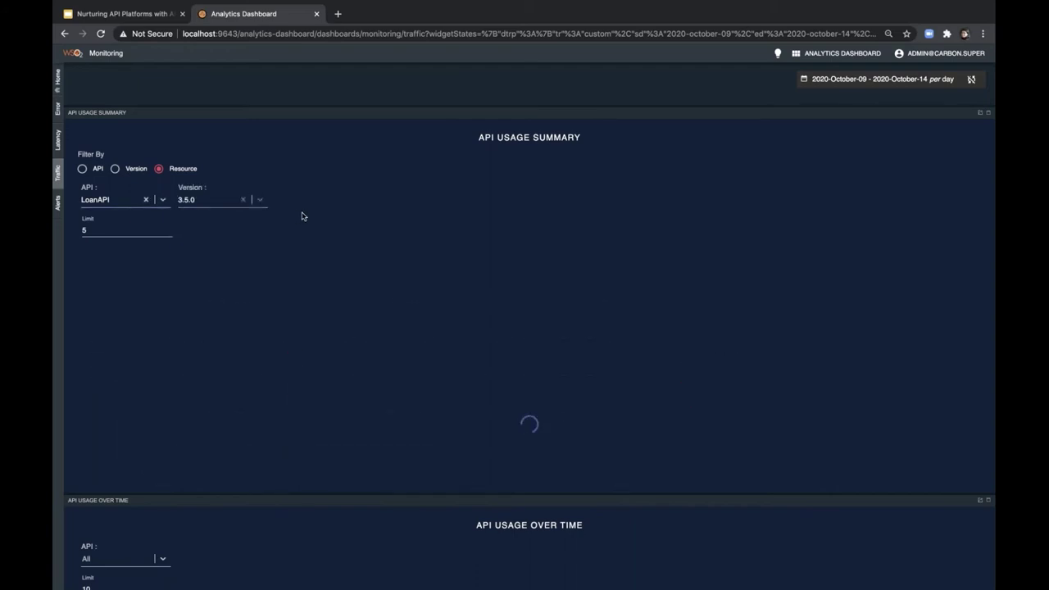
pyautogui.click(355, 200)
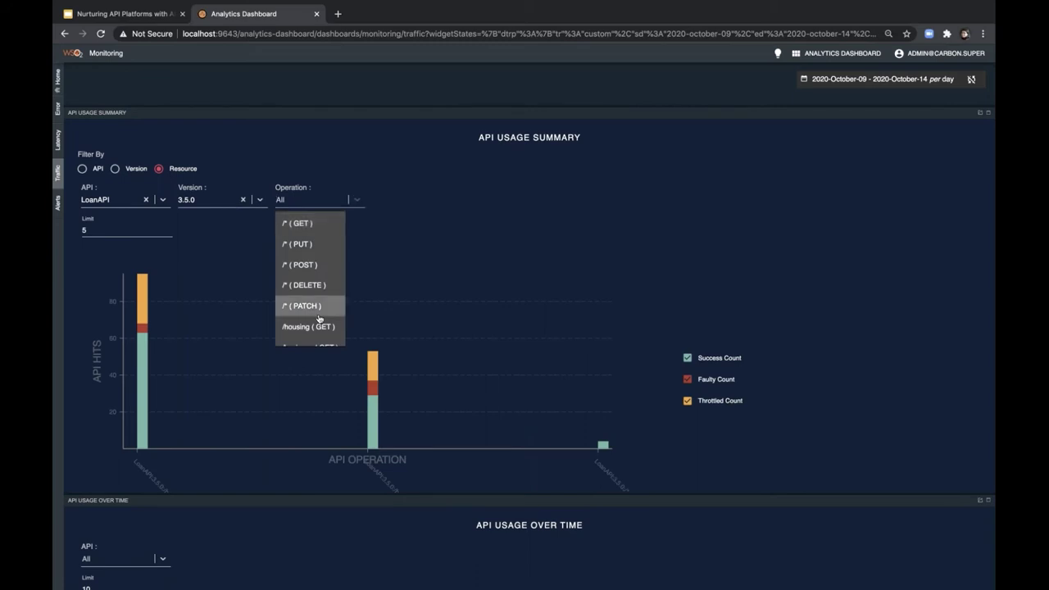
pyautogui.scroll(-1, 303, 328)
pyautogui.click(301, 334)
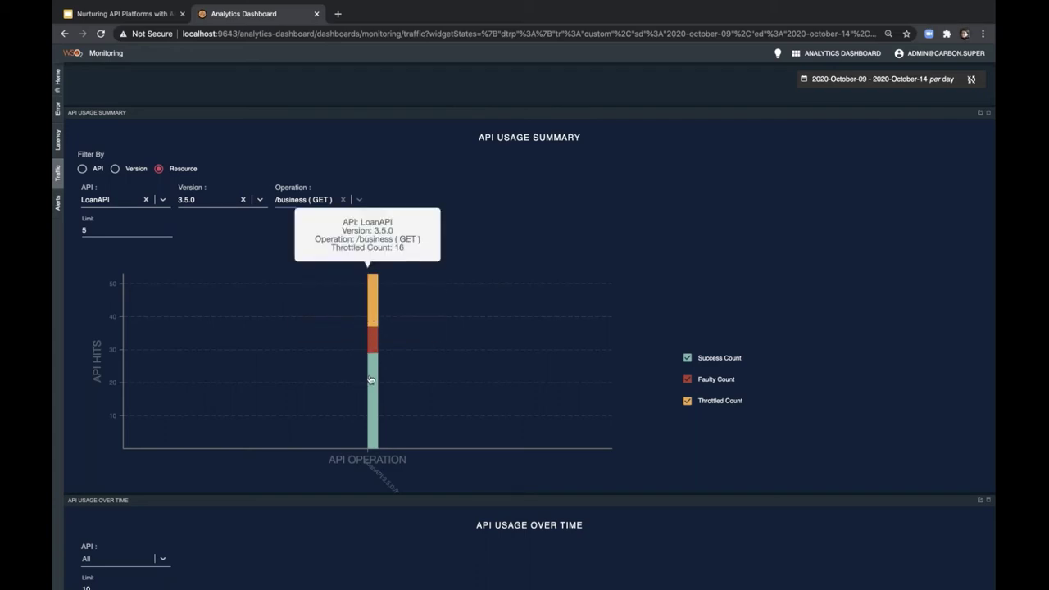
pyautogui.moveTo(370, 399)
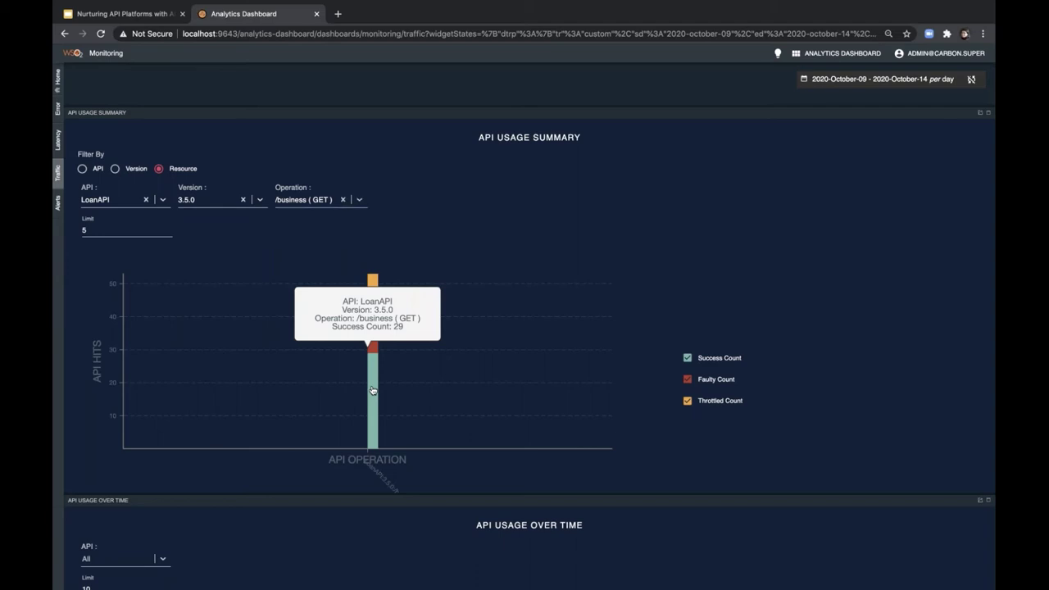
# - View the API Usage Over Time chart, then return to the Monitoring home page
pyautogui.scroll(-4, 372, 391)
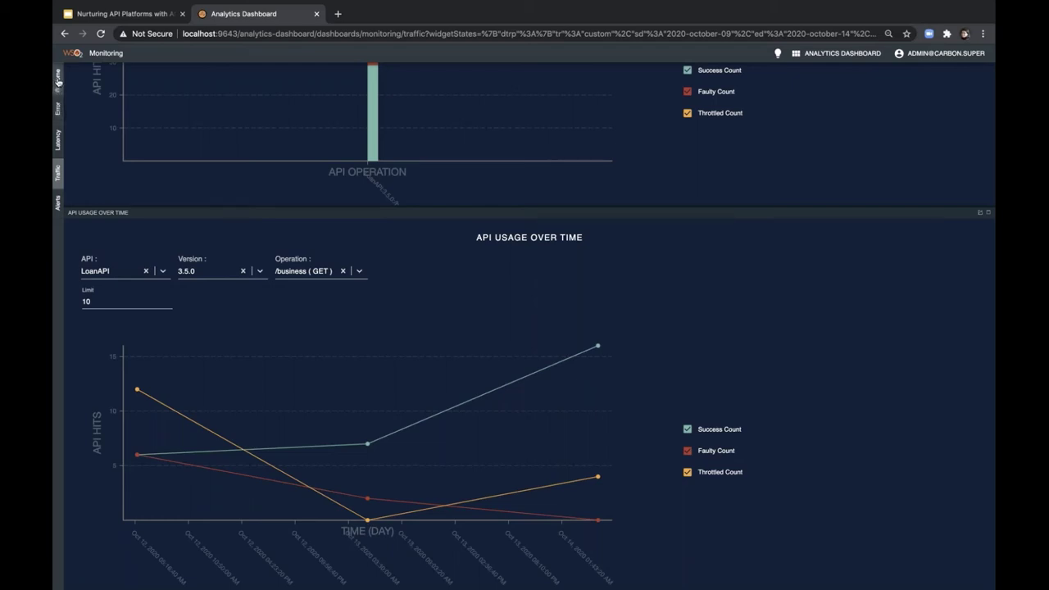
pyautogui.click(58, 80)
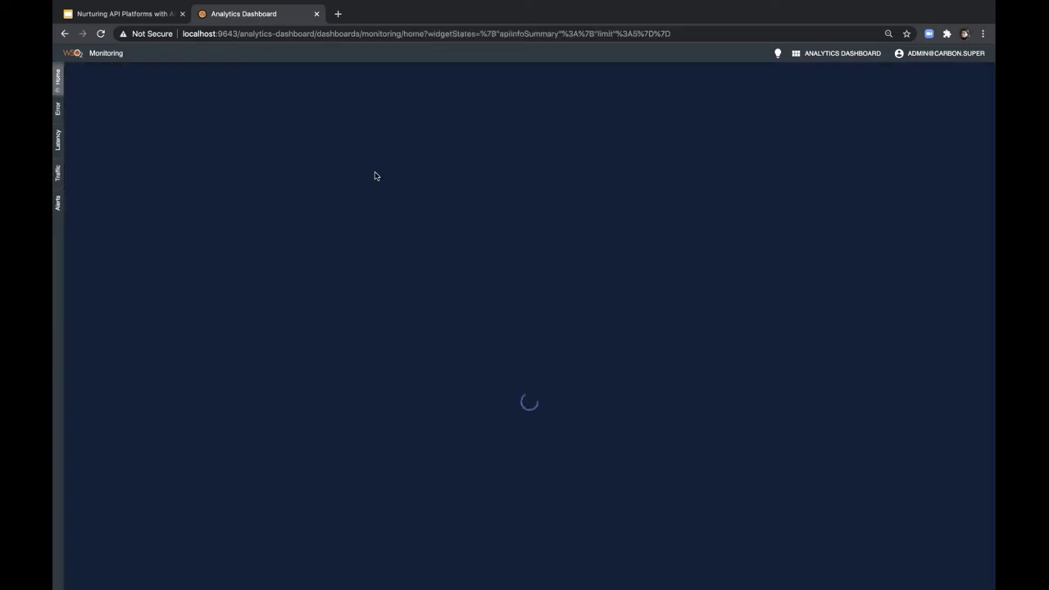
# - On the Error page, set Top Error Summary to By Applications
pyautogui.scroll(5, 374, 171)
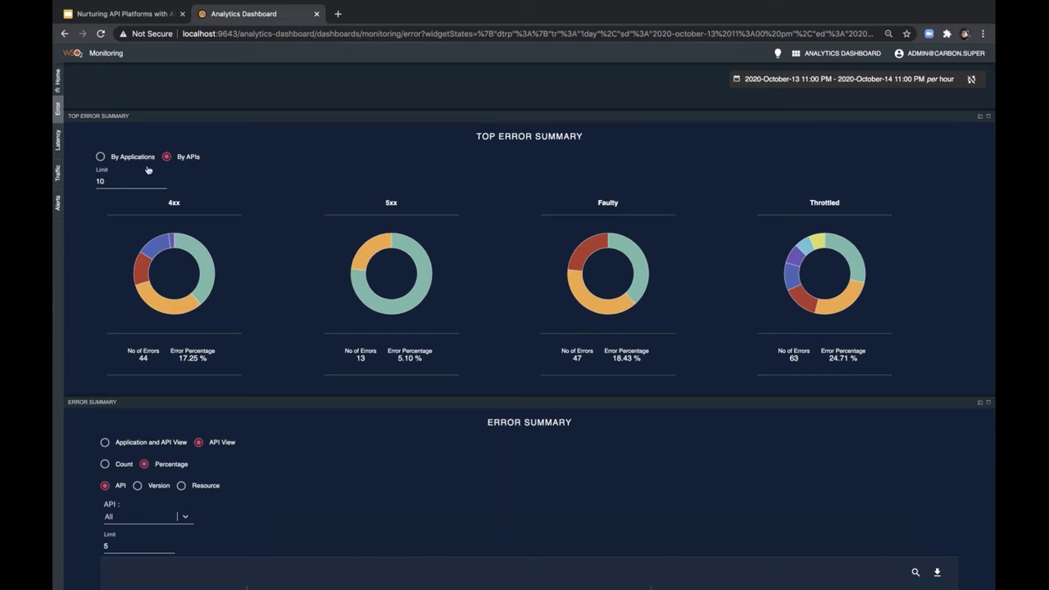
pyautogui.moveTo(205, 283)
pyautogui.click(101, 156)
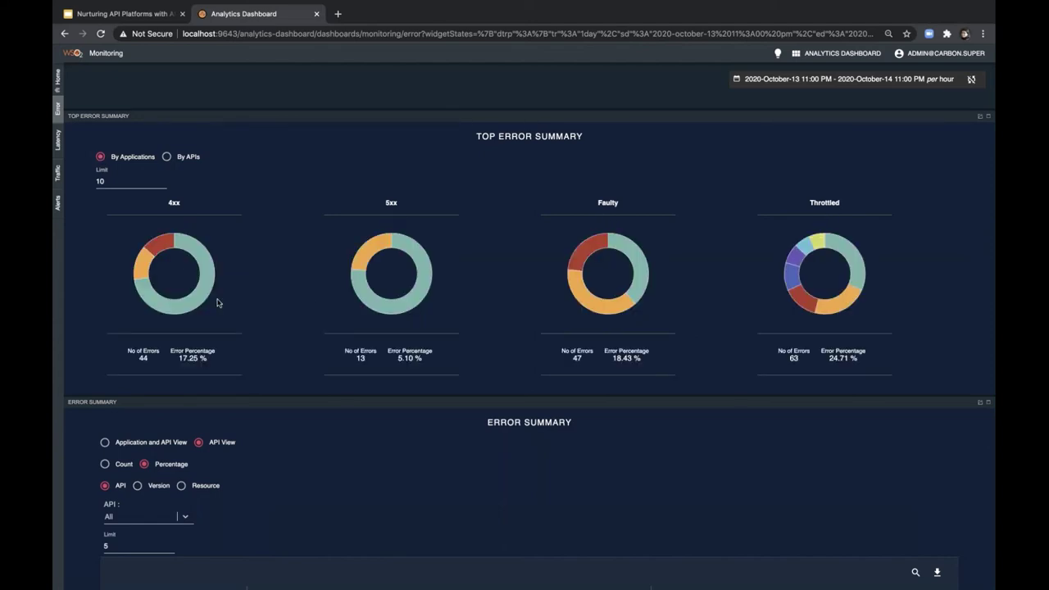
# - Filter Error Summary to ABCFinance using its segment in the 4xx donut chart
pyautogui.moveTo(205, 301)
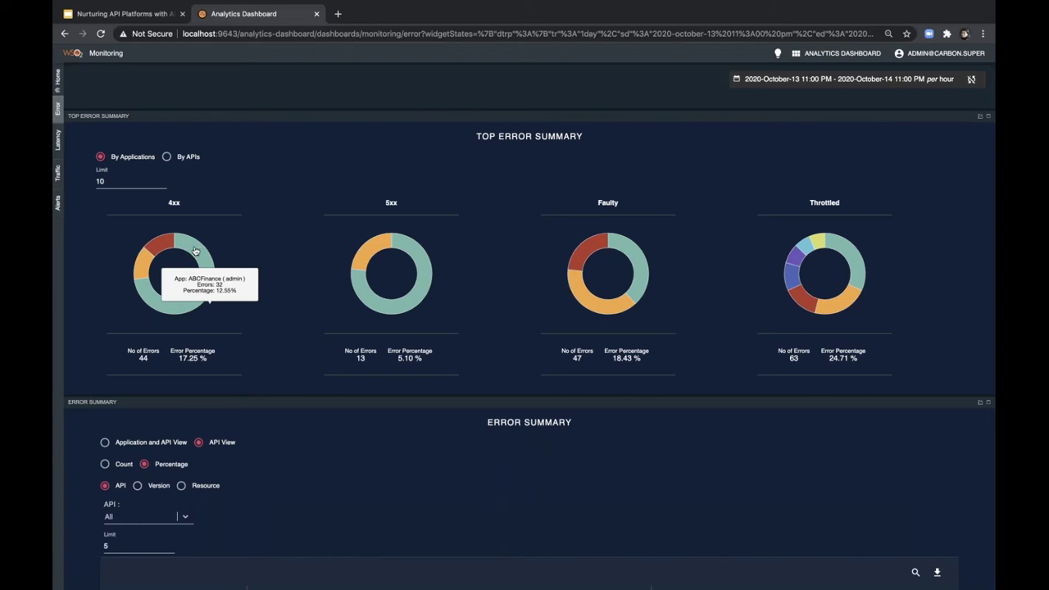
pyautogui.click(195, 251)
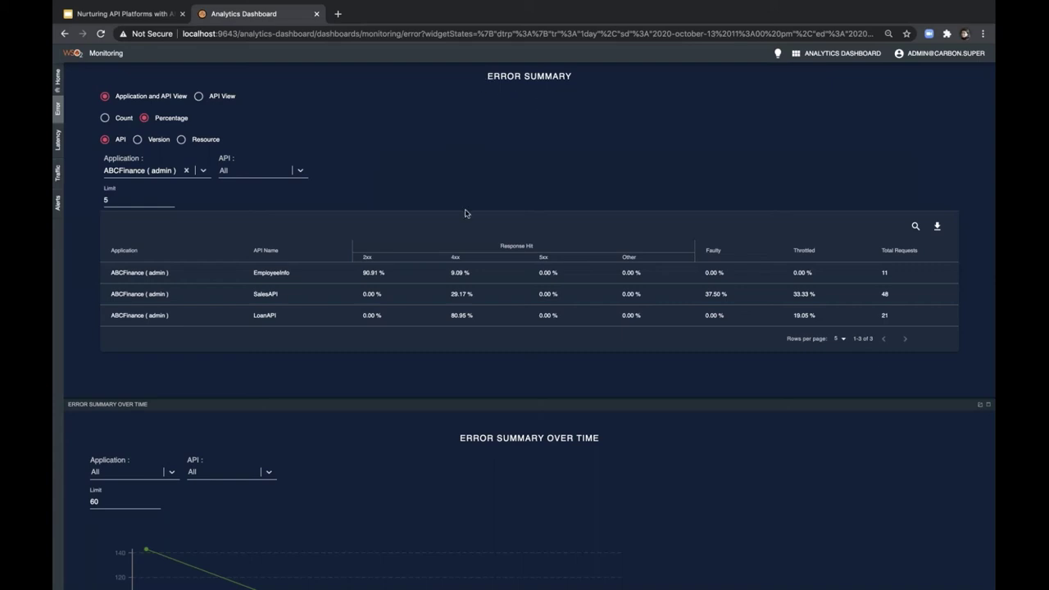
# - Show error counts instead of percentages and split LoanAPI into versions 3.6.0 and 3.5.0
pyautogui.click(106, 119)
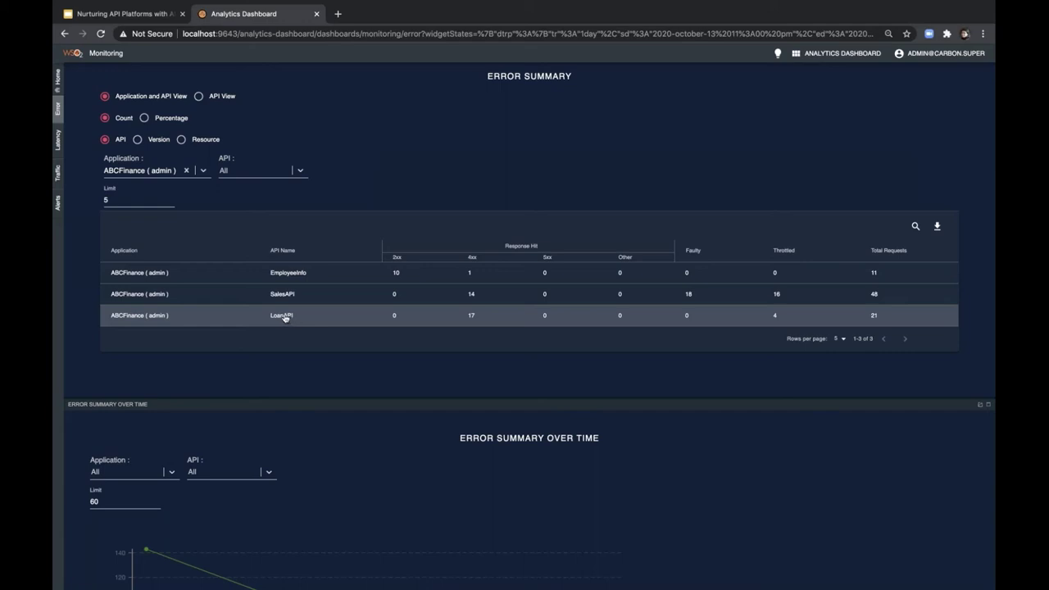
pyautogui.click(283, 316)
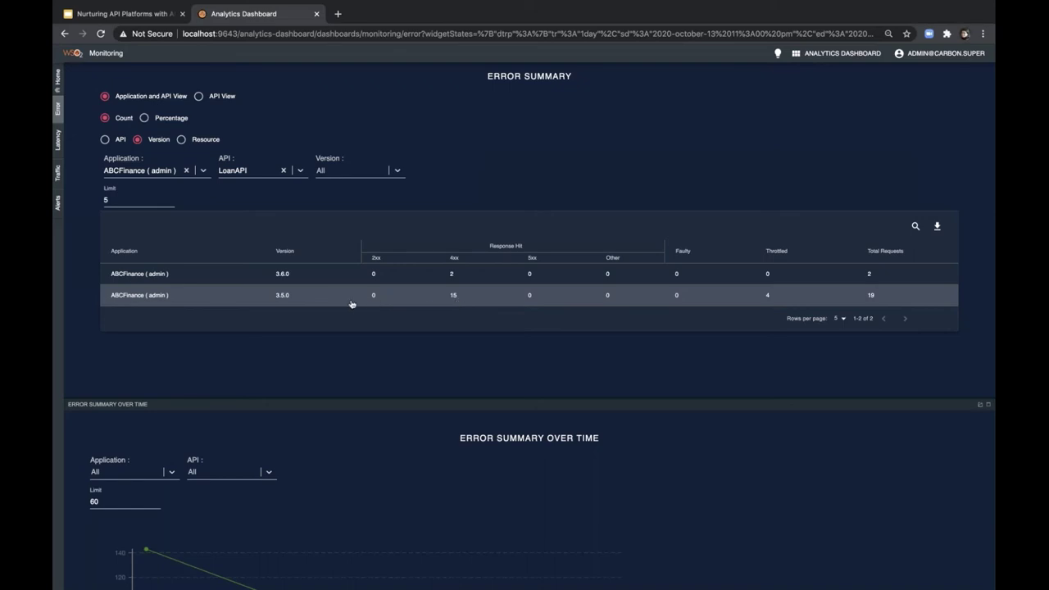
# - Drill LoanAPI 3.5.0 errors down to its /housing and /business resources
pyautogui.click(287, 297)
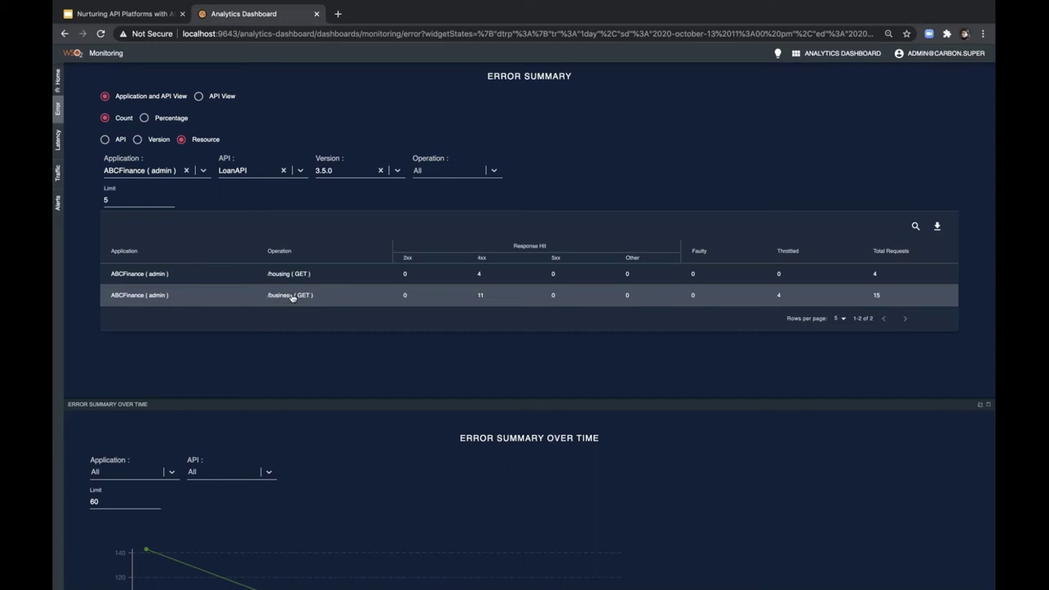
# - Plot /business (GET) errors over time, showing 11 4xx and 4 throttled hits
pyautogui.click(292, 297)
pyautogui.scroll(-3, 292, 297)
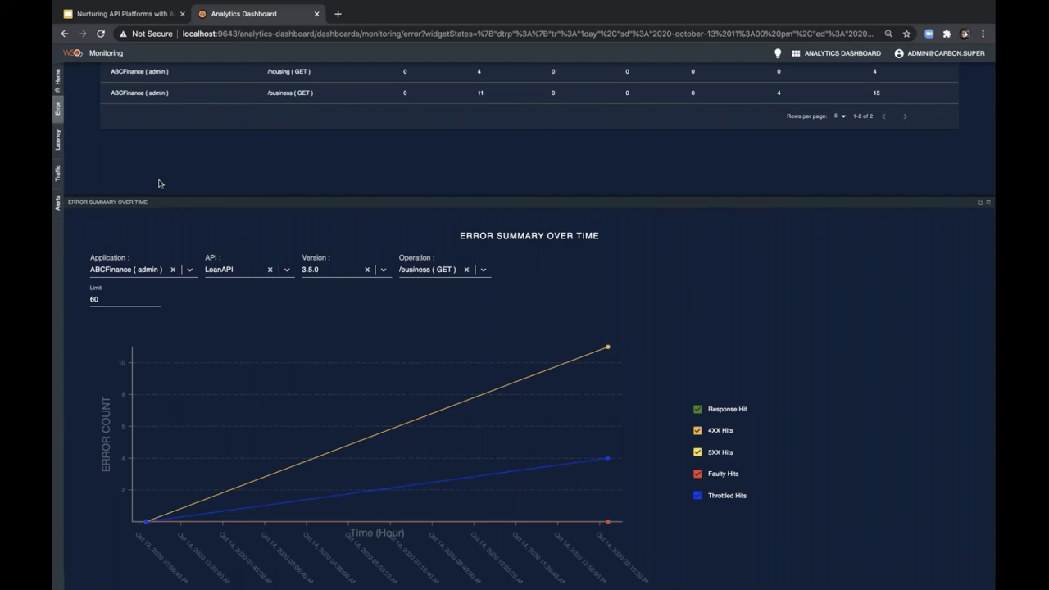
# - Switch to the Latency page to view the API Latency Summary chart
pyautogui.click(57, 146)
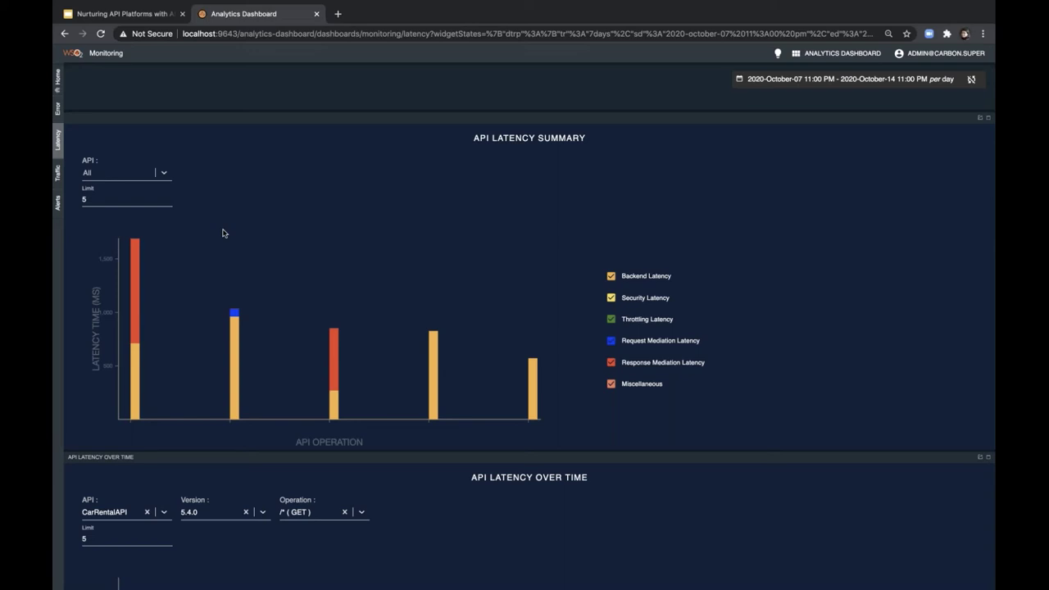
pyautogui.moveTo(138, 309)
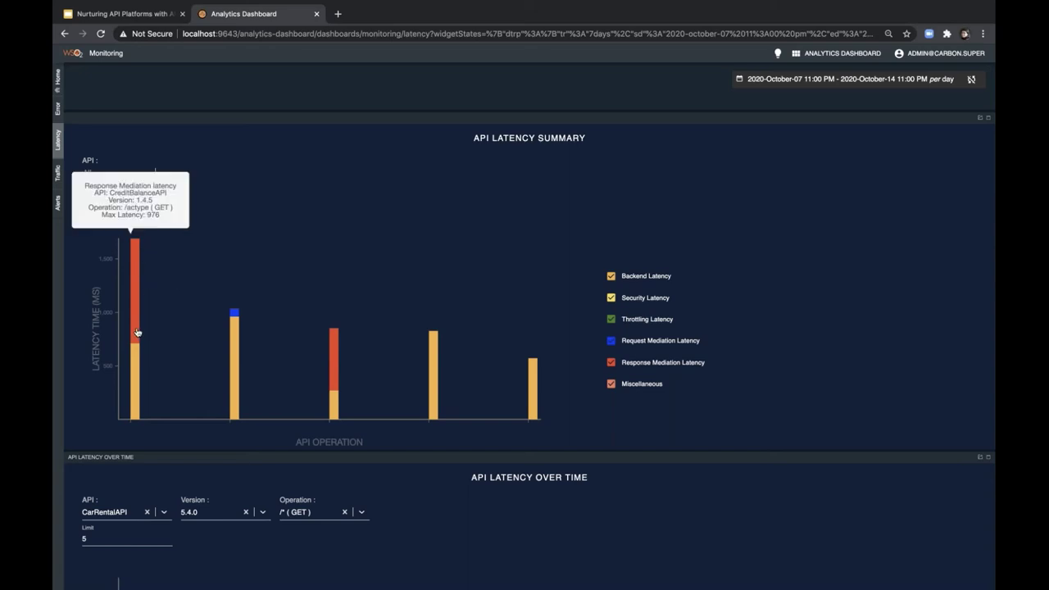
pyautogui.moveTo(133, 381)
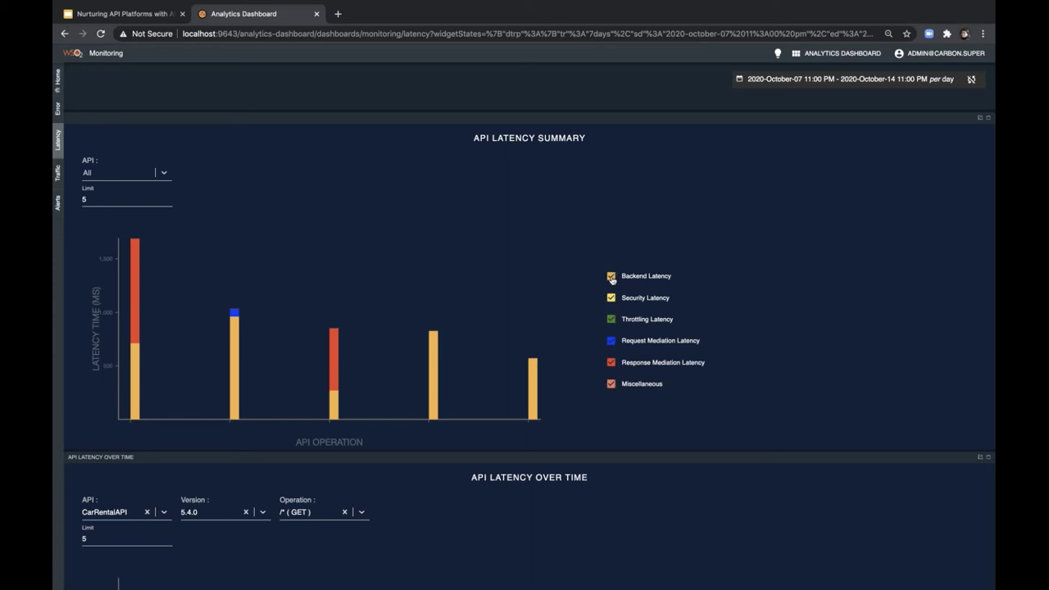
# - Uncheck Backend, Request Mediation and Response Mediation latency in the API Latency Summary legend
pyautogui.click(611, 279)
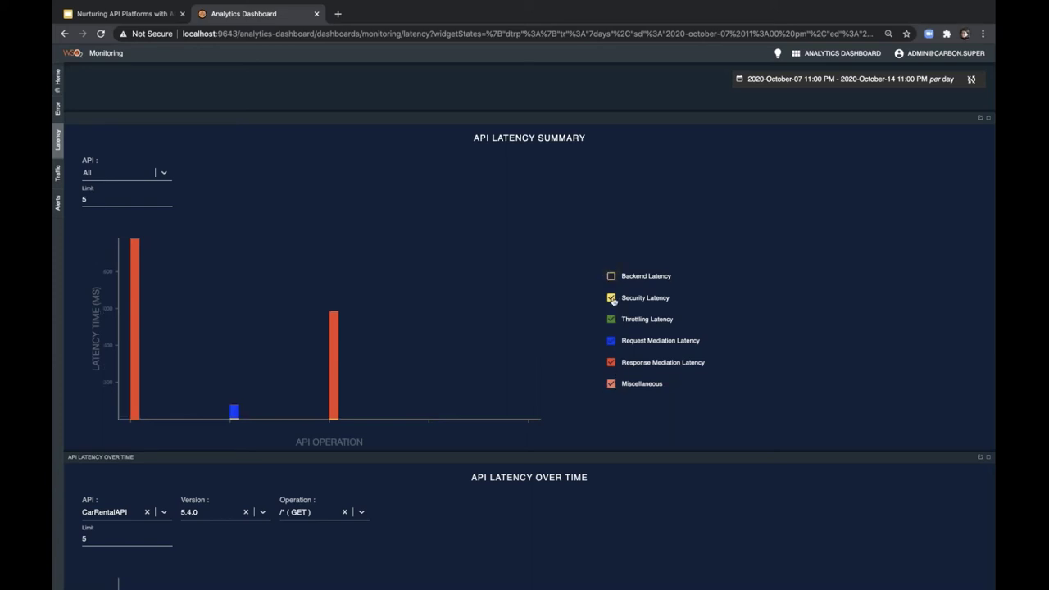
pyautogui.click(611, 342)
pyautogui.click(611, 363)
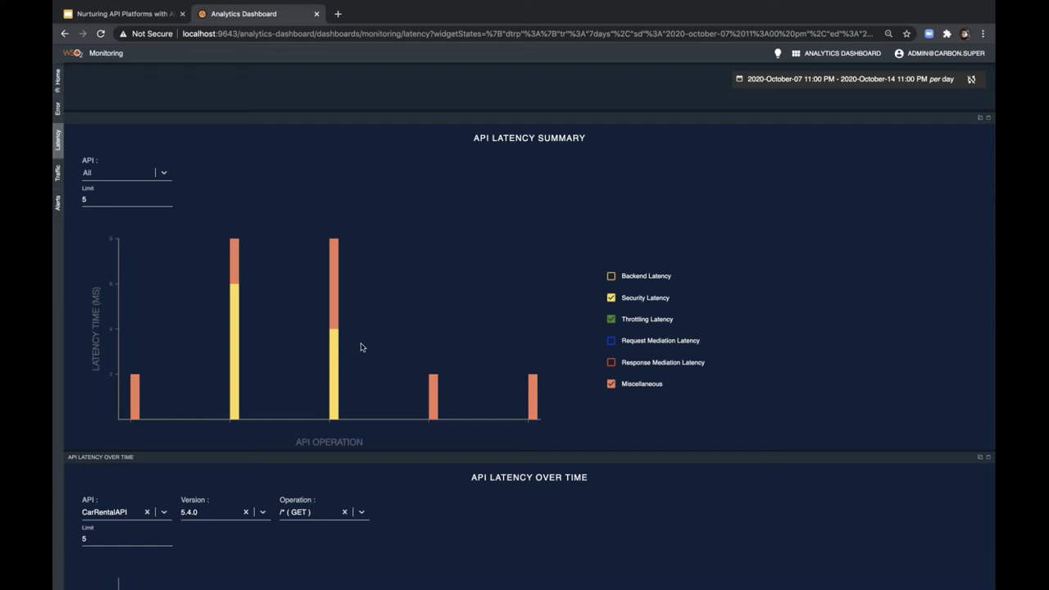
pyautogui.moveTo(335, 357)
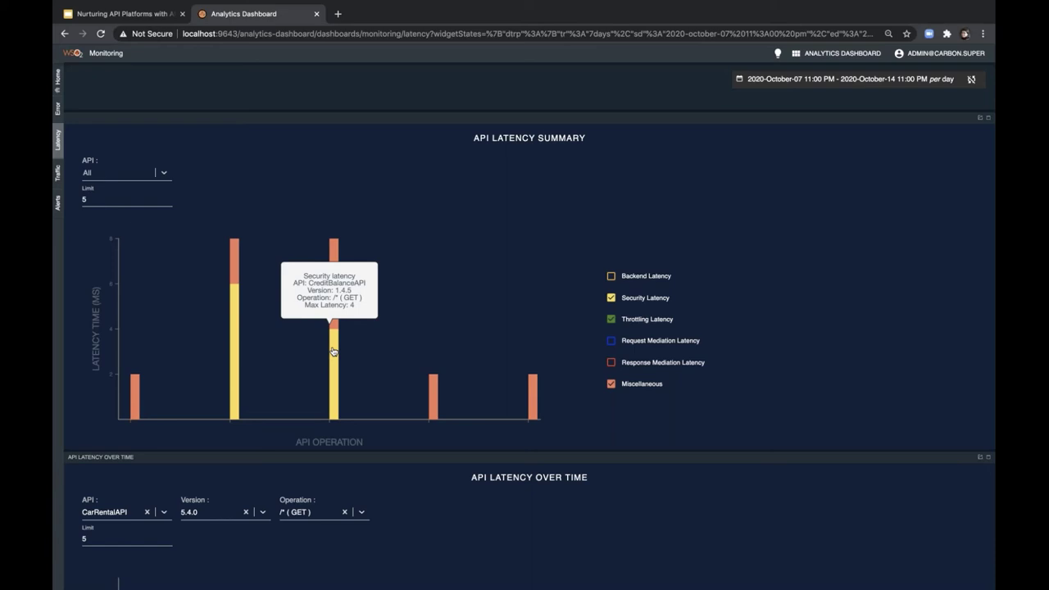
# - Load CreditBalanceAPI 1.4.5 into API Latency Over Time, then go to the Alerts page
pyautogui.click(334, 350)
pyautogui.scroll(-3, 334, 351)
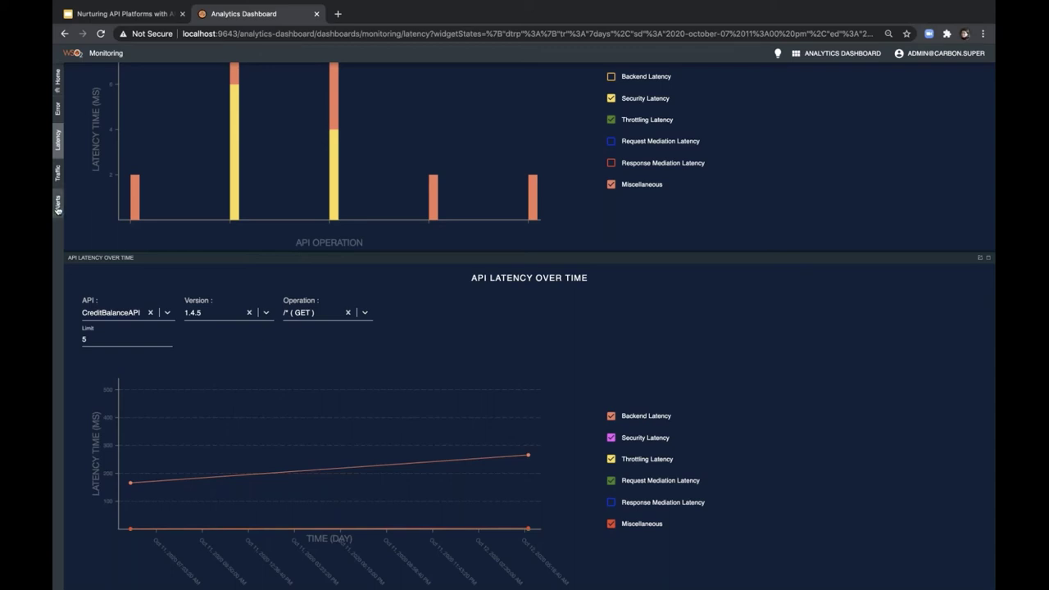
pyautogui.click(57, 205)
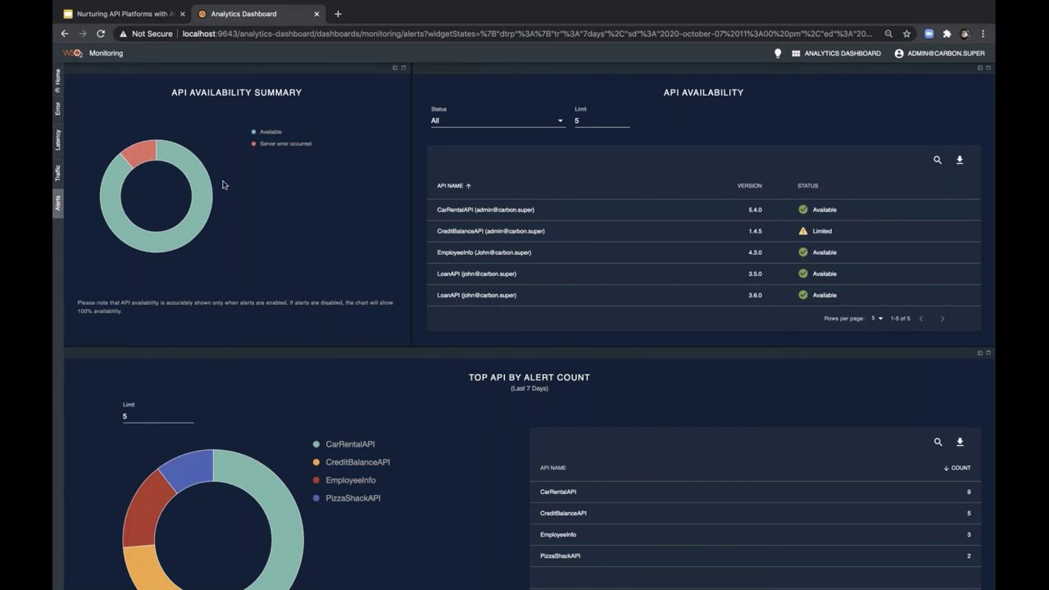
# - Filter API Availability to Server Malfunction using the red Server error donut slice
pyautogui.moveTo(191, 166)
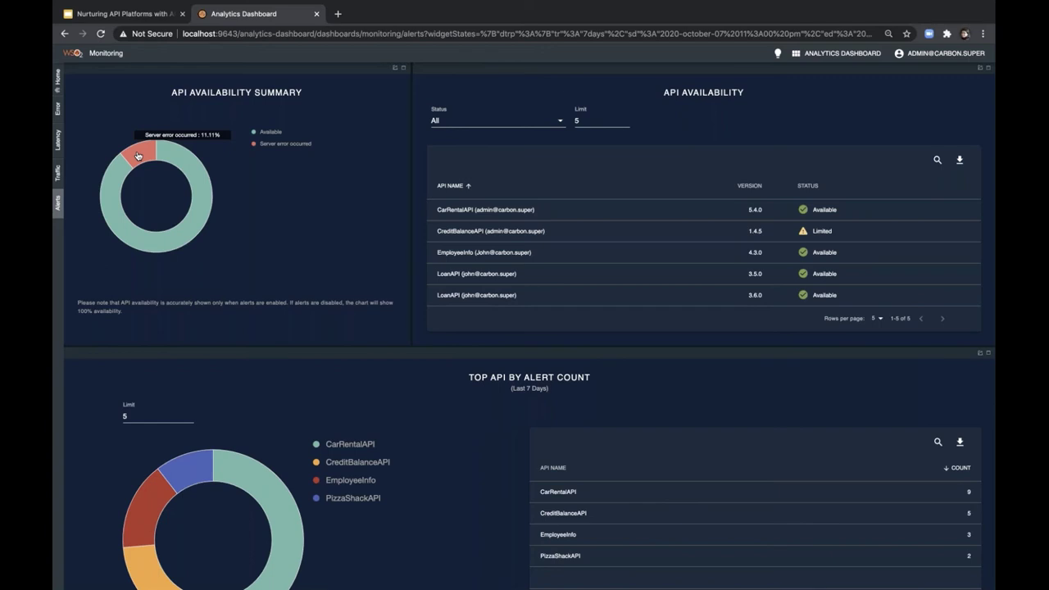
pyautogui.click(138, 155)
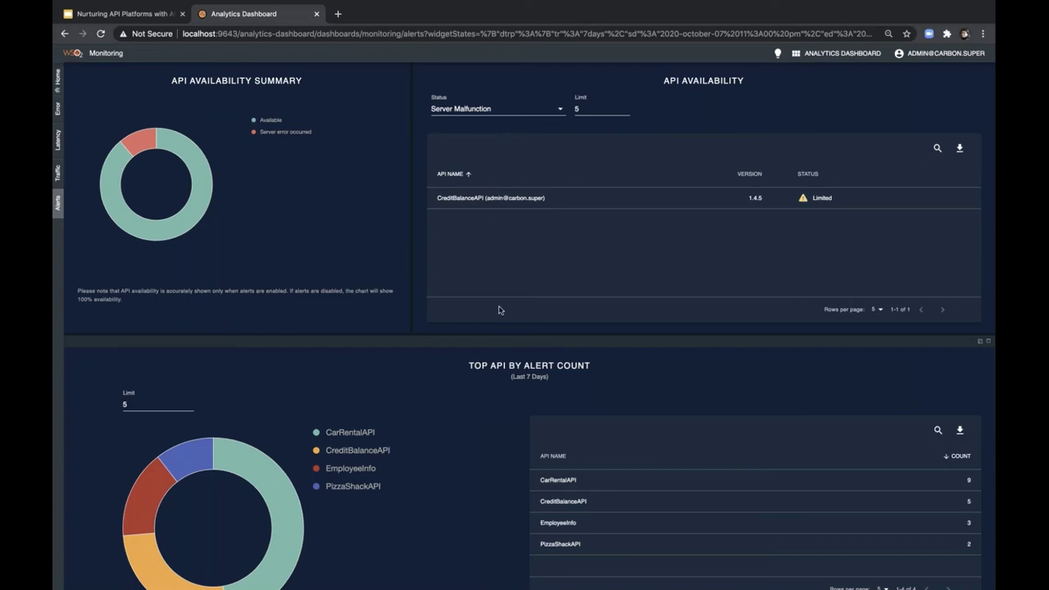
pyautogui.scroll(-3, 499, 310)
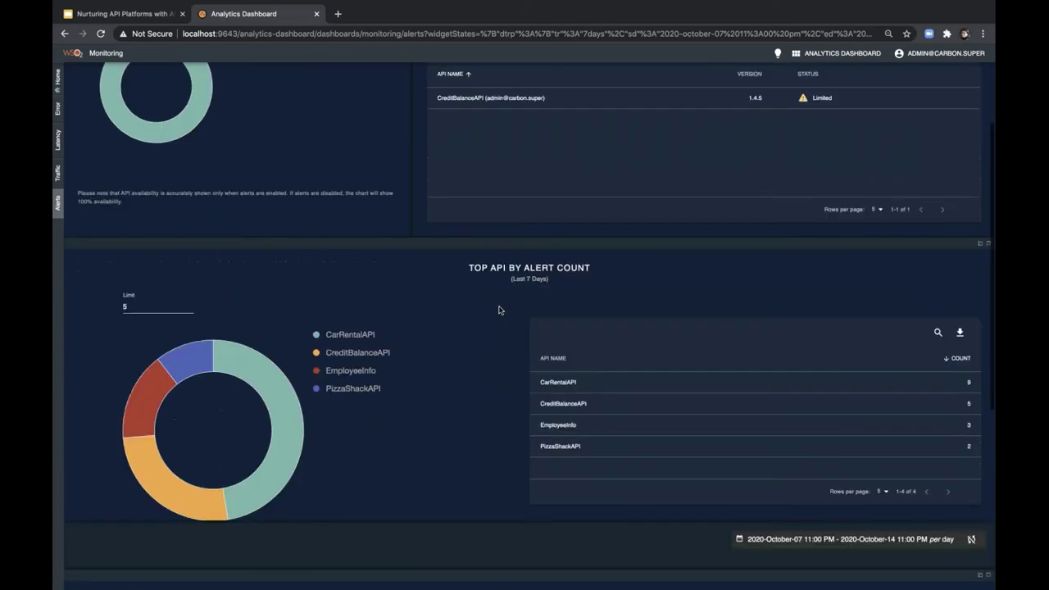
pyautogui.scroll(3, 499, 310)
# - Set the API Availability Status filter to High Response Time
pyautogui.click(547, 118)
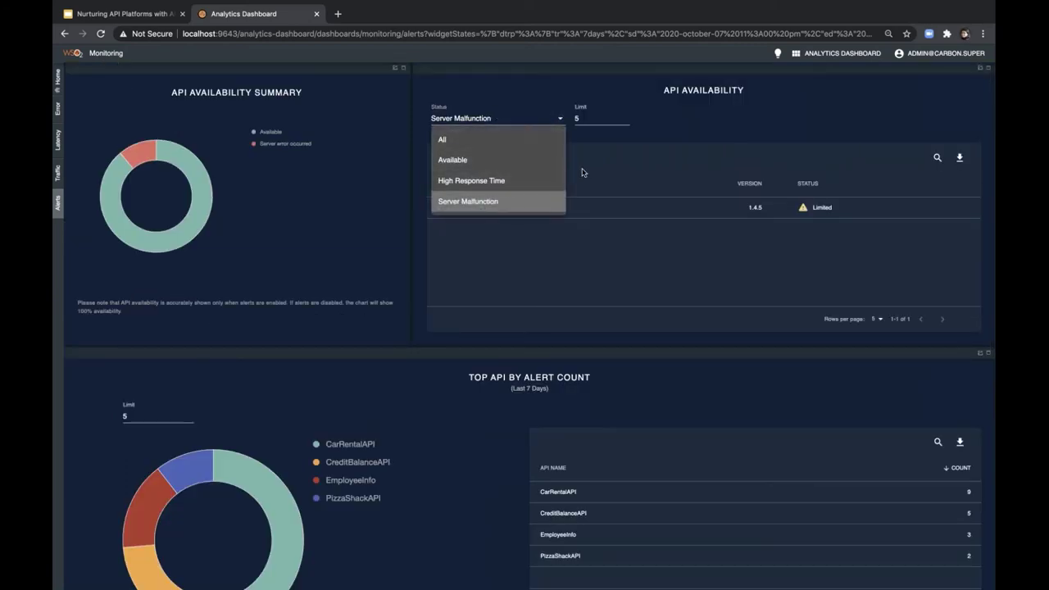
pyautogui.click(481, 181)
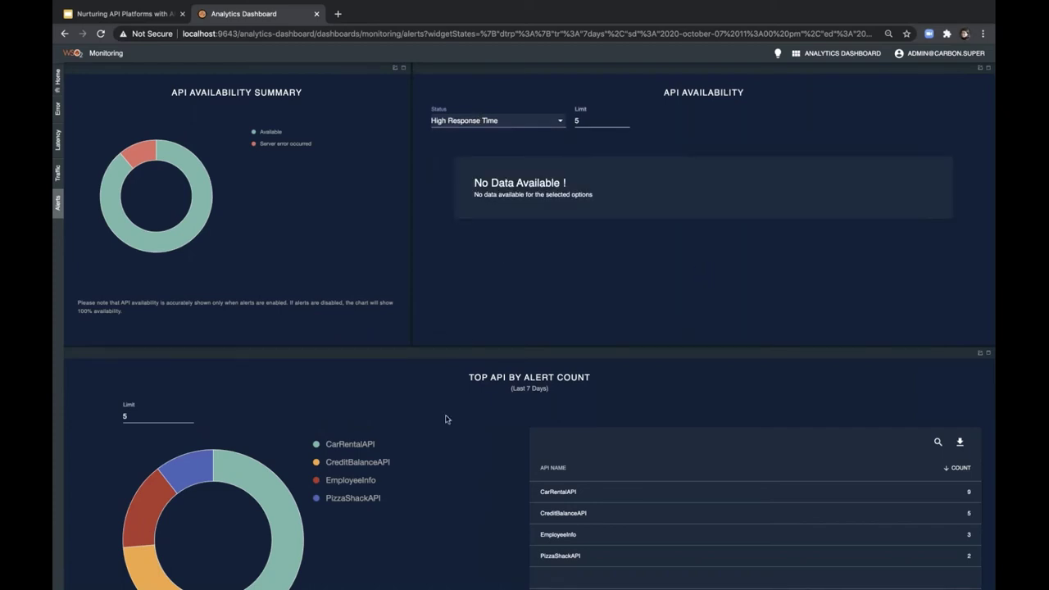
pyautogui.scroll(-1, 446, 420)
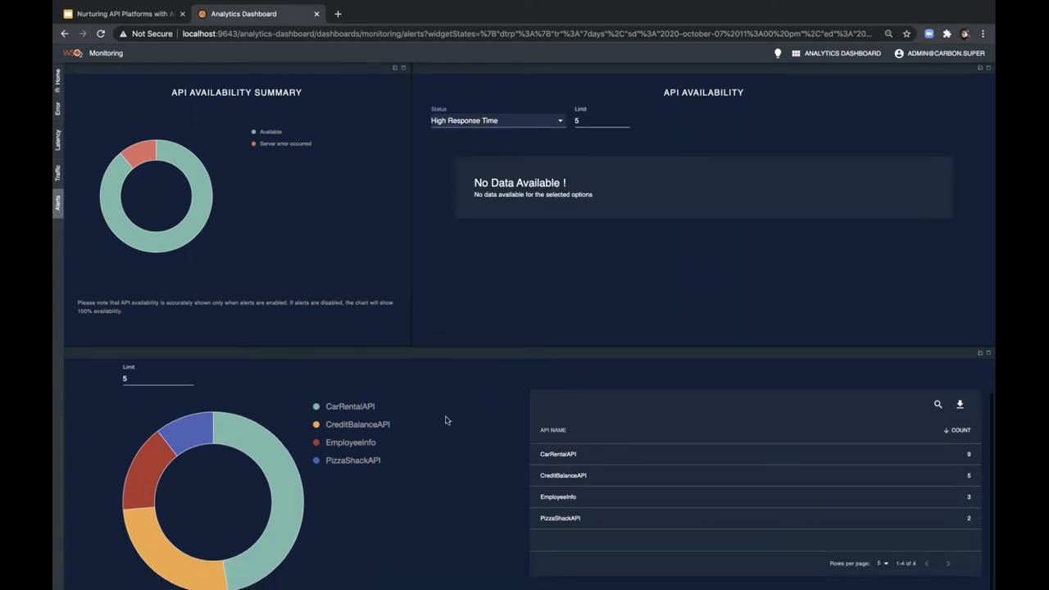
pyautogui.scroll(-3, 447, 420)
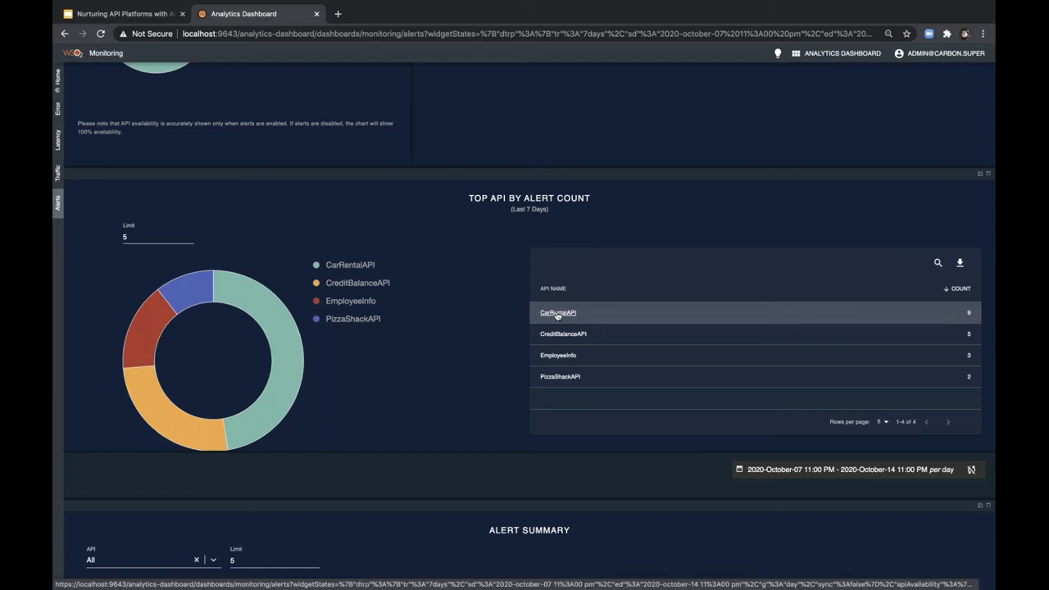
# - Select CarRentalAPI in Top API by Alert Count, then set Alert Summary API to All and Limit 15
pyautogui.click(557, 313)
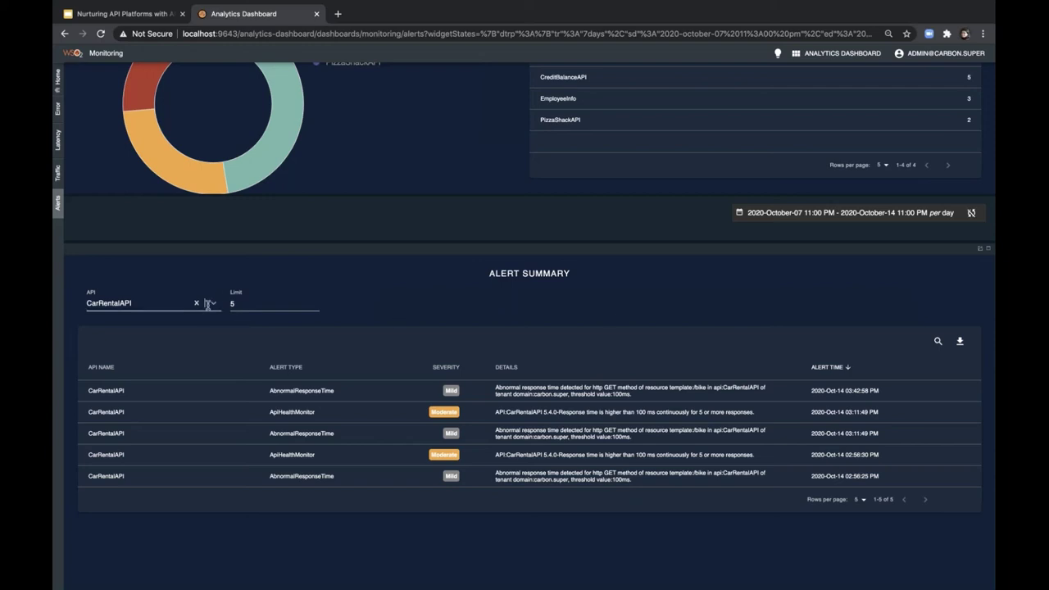
pyautogui.click(197, 303)
pyautogui.click(99, 328)
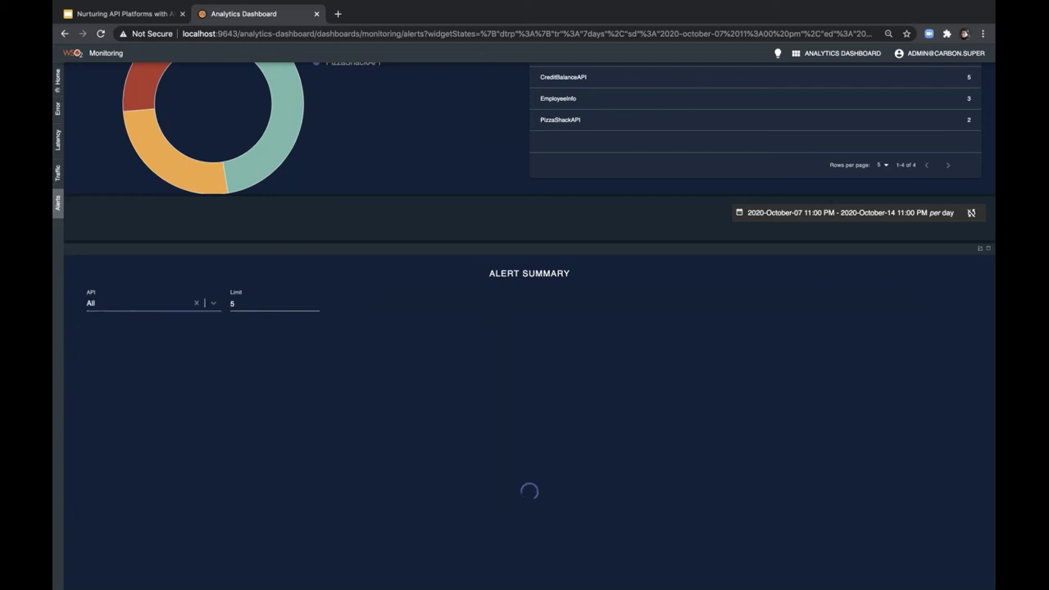
pyautogui.click(317, 301)
pyautogui.click(316, 301)
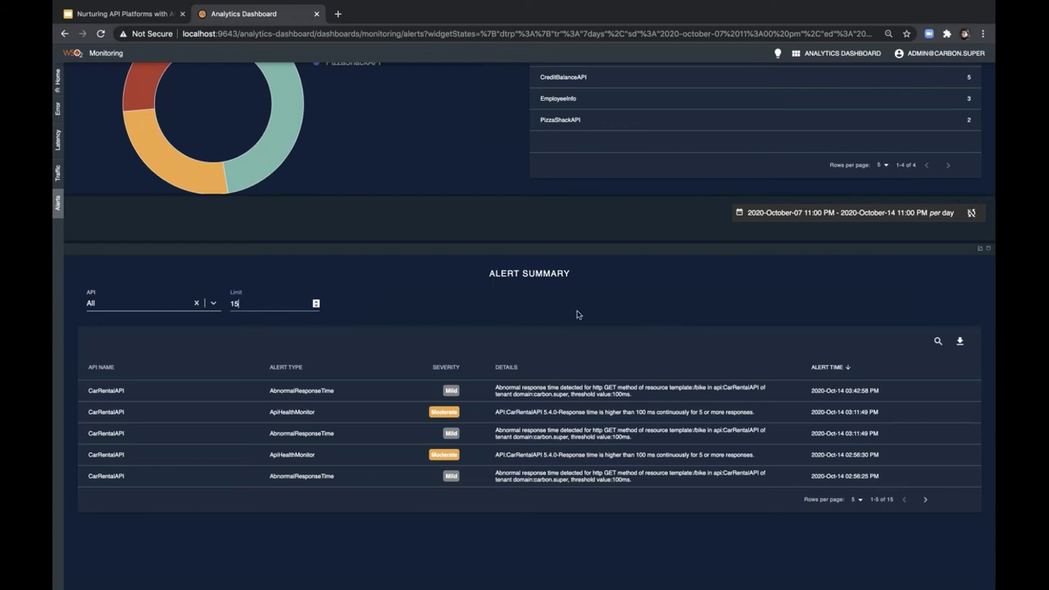
# - Export the Alert Summary as PDF and open ALERT_SUMMARY_DATA (6).pdf
pyautogui.click(961, 342)
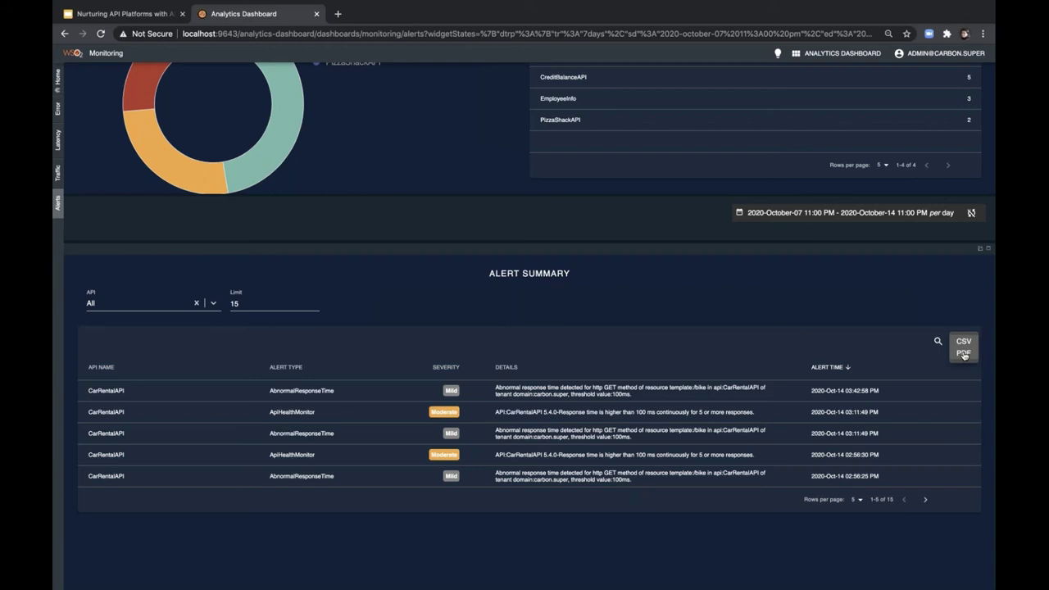
pyautogui.click(963, 354)
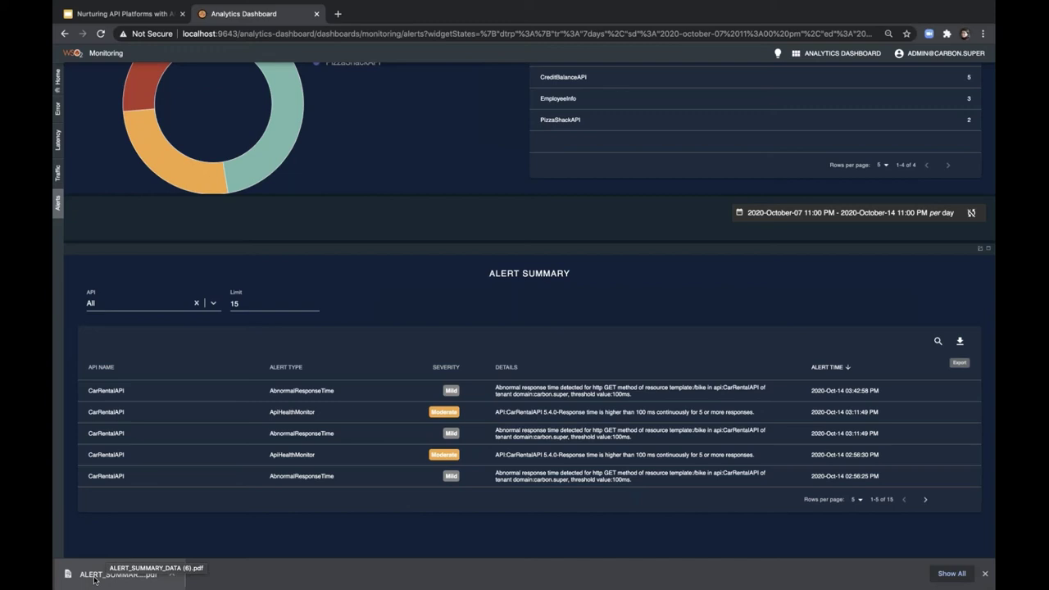
pyautogui.click(94, 580)
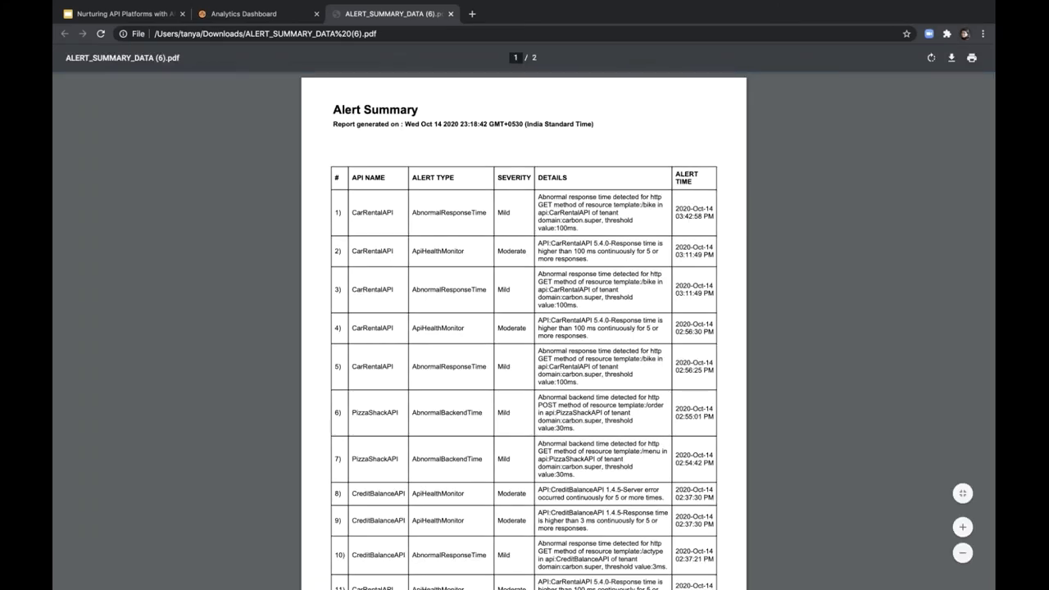
# - Scroll through the 15-alert PDF report, then return to the Analytics Dashboard tab
pyautogui.scroll(-2, 524, 328)
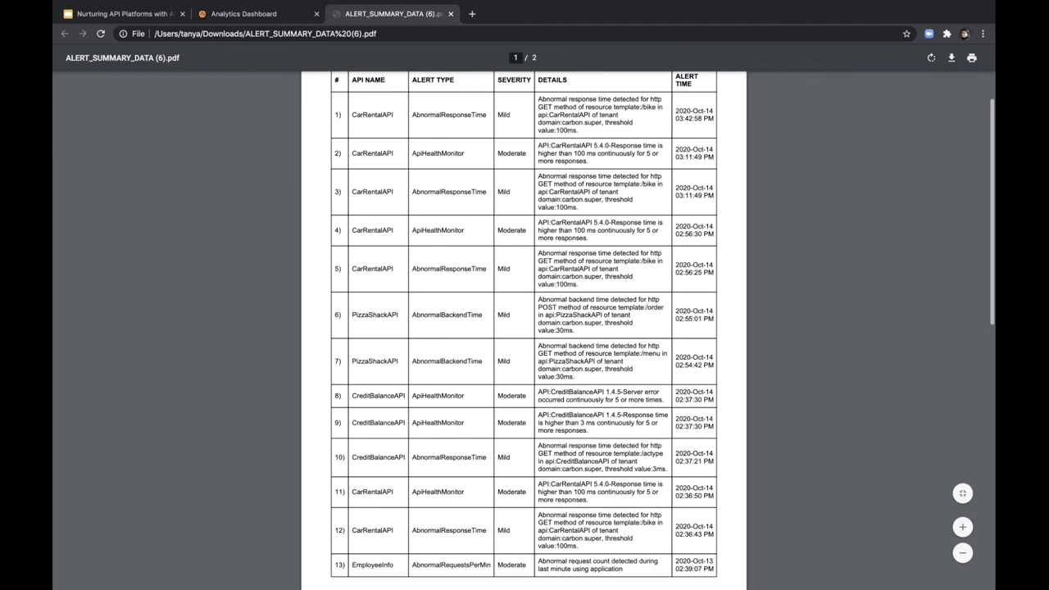
pyautogui.scroll(-5, 523, 328)
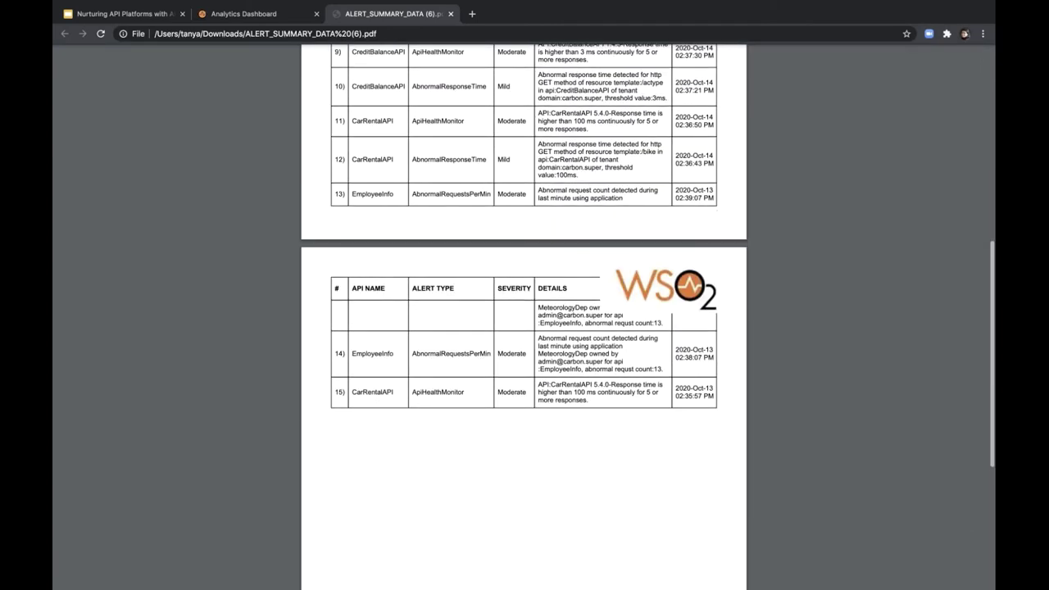
pyautogui.scroll(6, 523, 327)
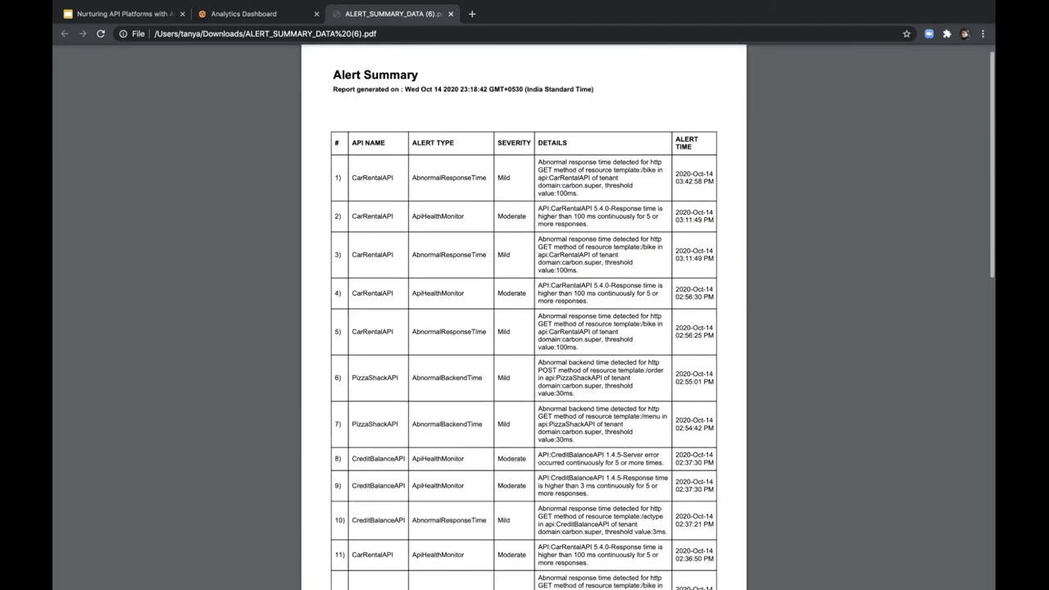
pyautogui.scroll(1, 523, 327)
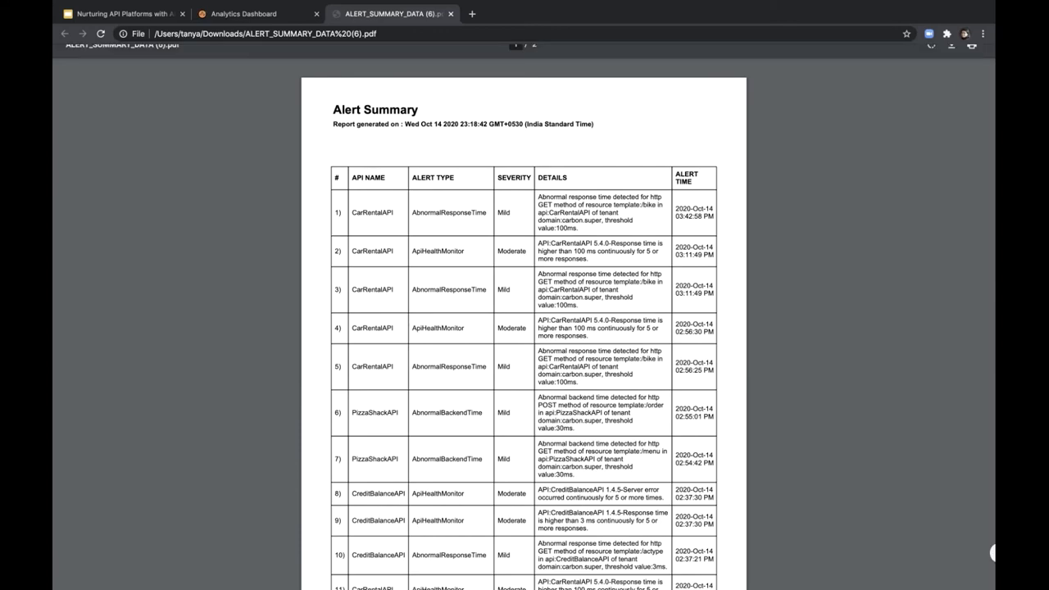
pyautogui.click(246, 14)
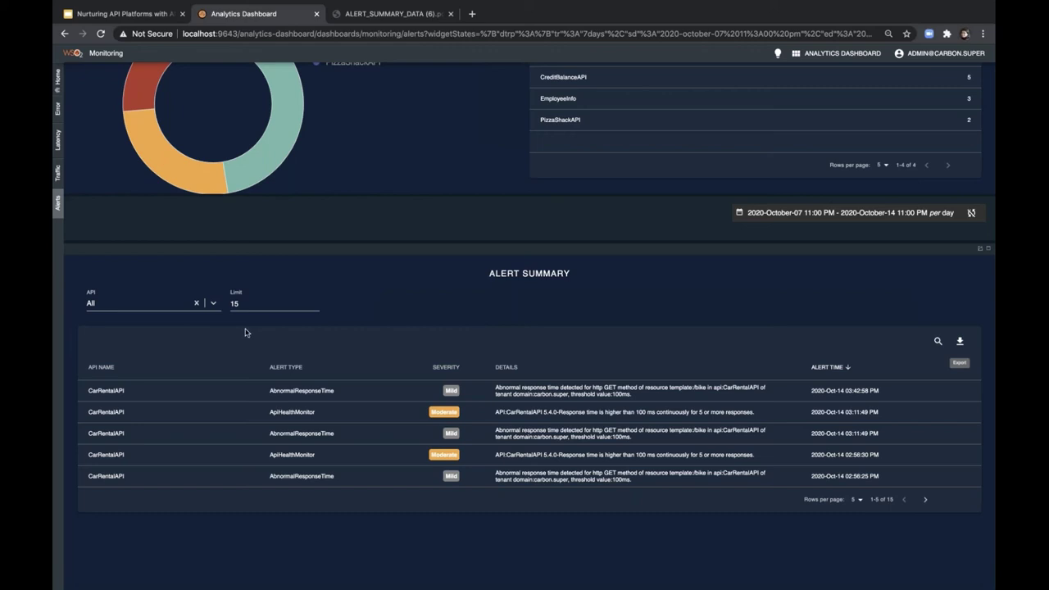
# - Filter the Alert Summary to CarRentalAPI and search SEVERITY for 'Moderate'
pyautogui.click(213, 303)
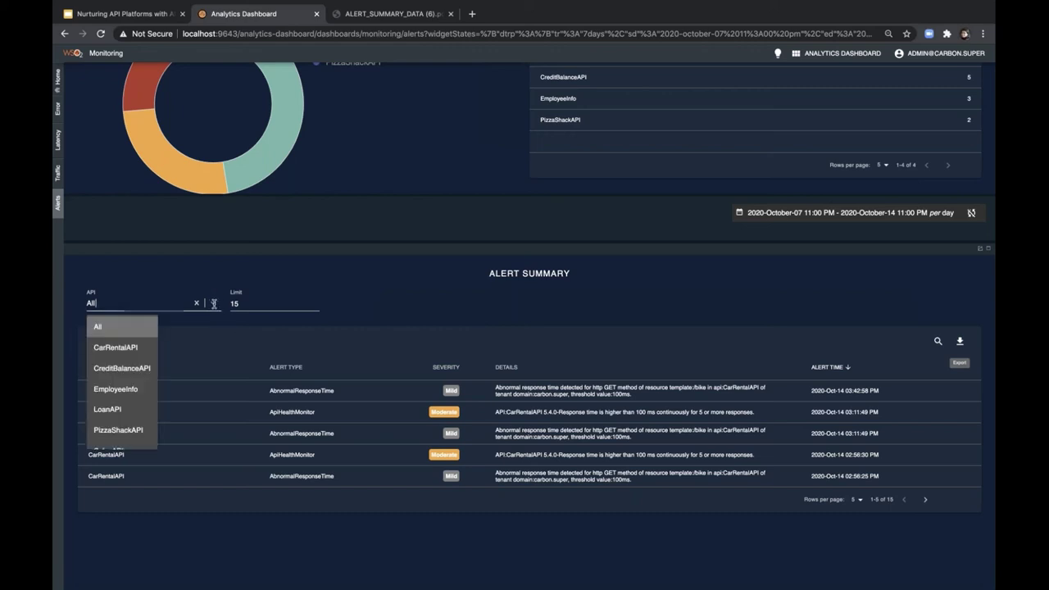
pyautogui.click(135, 351)
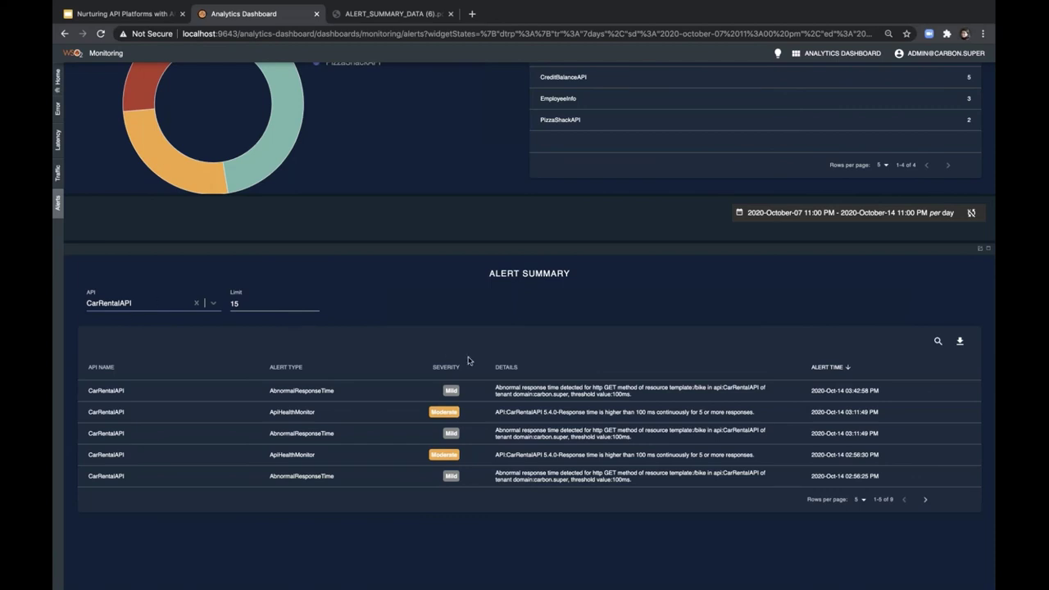
pyautogui.click(937, 341)
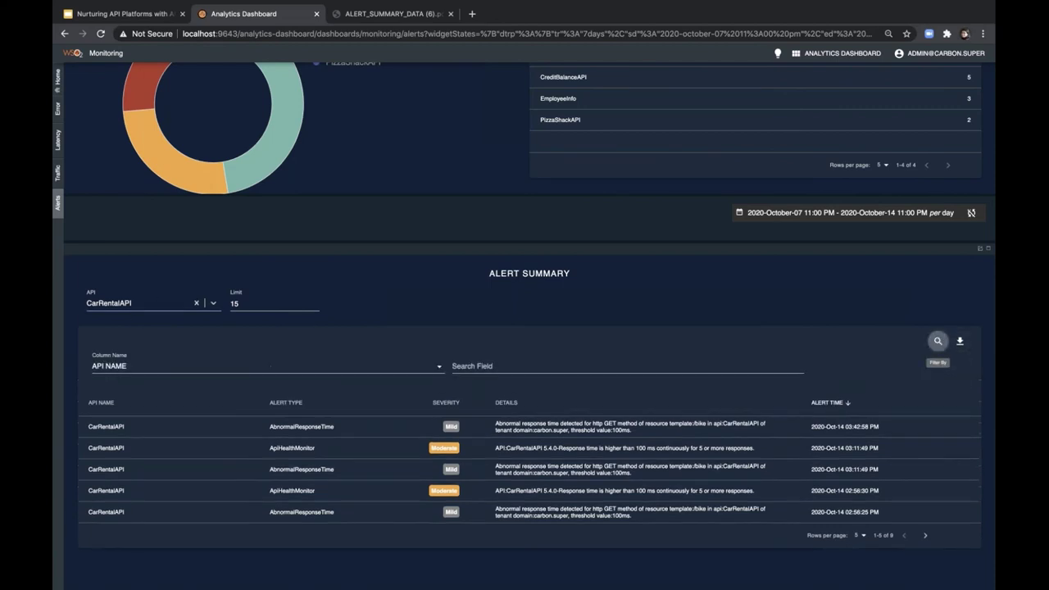
pyautogui.click(438, 367)
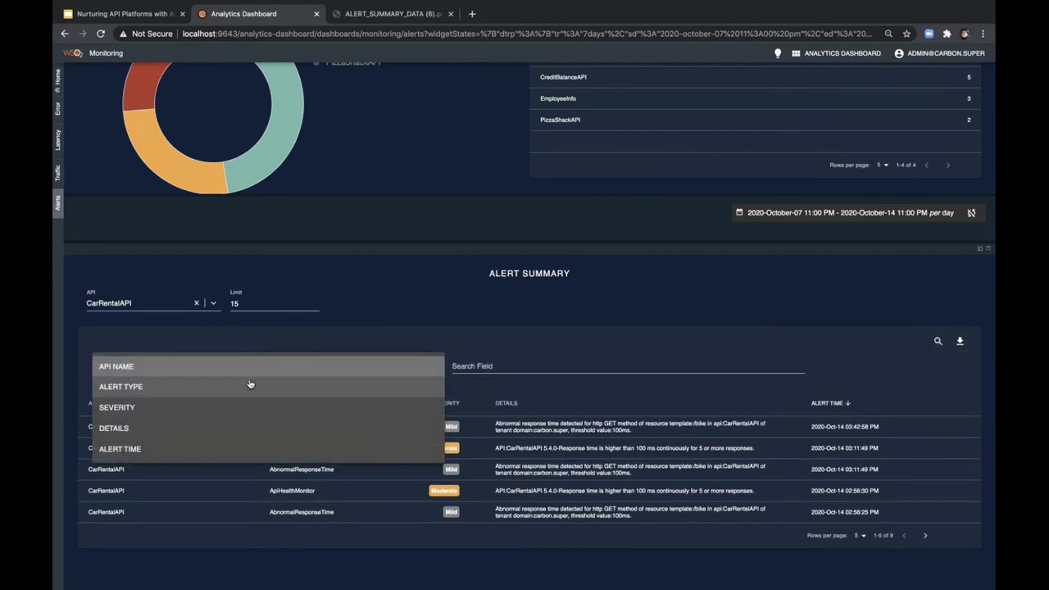
pyautogui.click(215, 407)
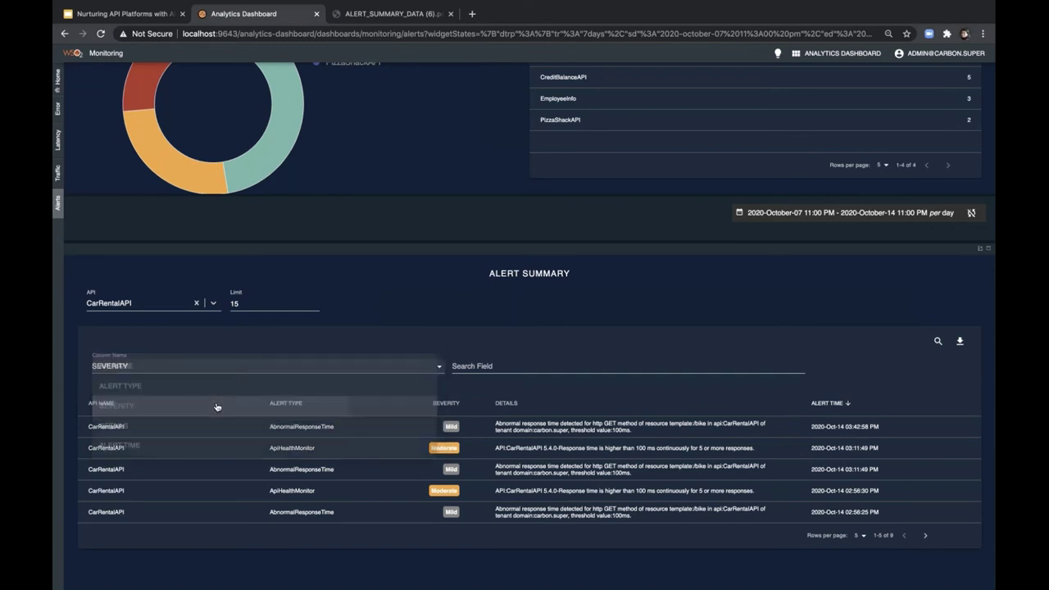
pyautogui.click(517, 367)
pyautogui.write('Moderate')
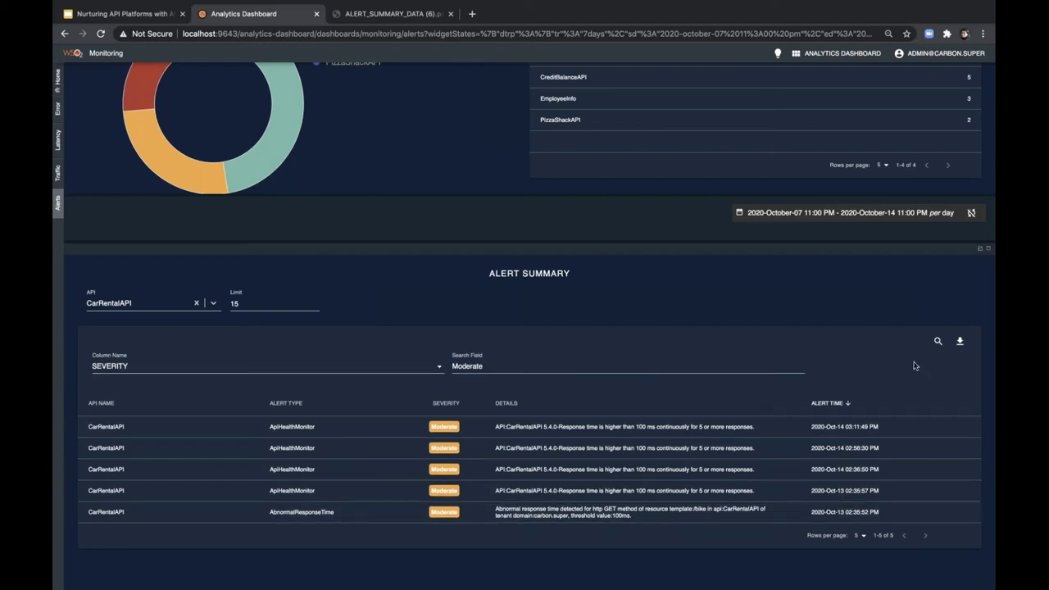
# - Export the filtered alerts as PDF and open the downloaded file
pyautogui.click(961, 346)
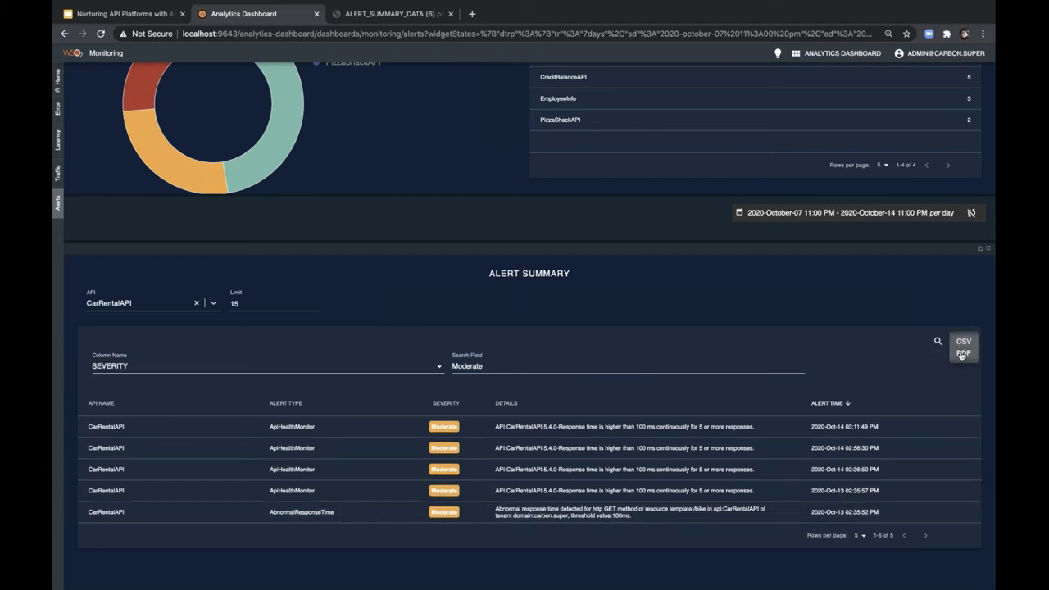
pyautogui.click(961, 353)
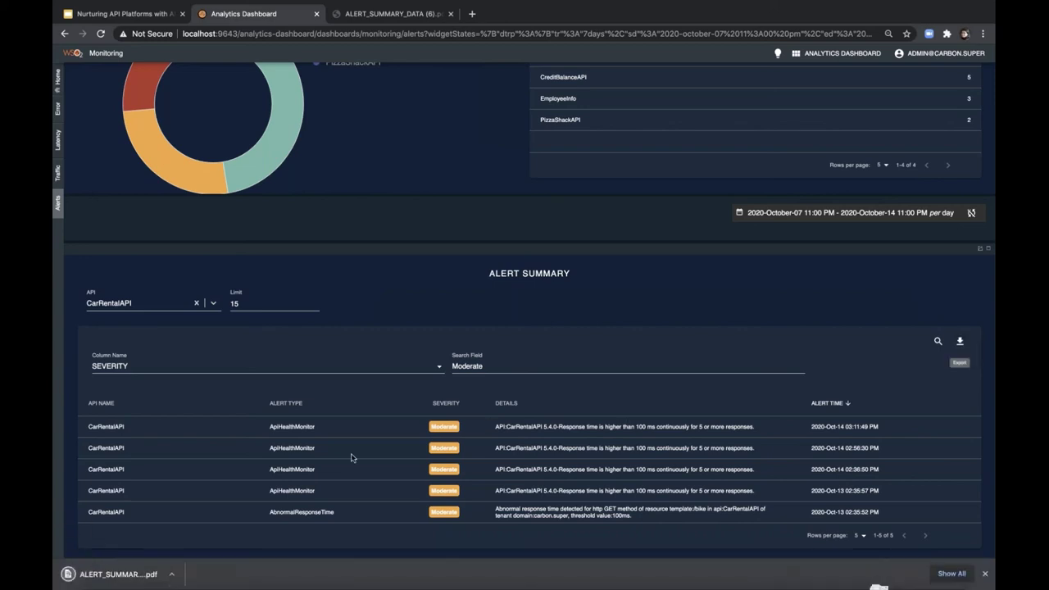
pyautogui.click(91, 578)
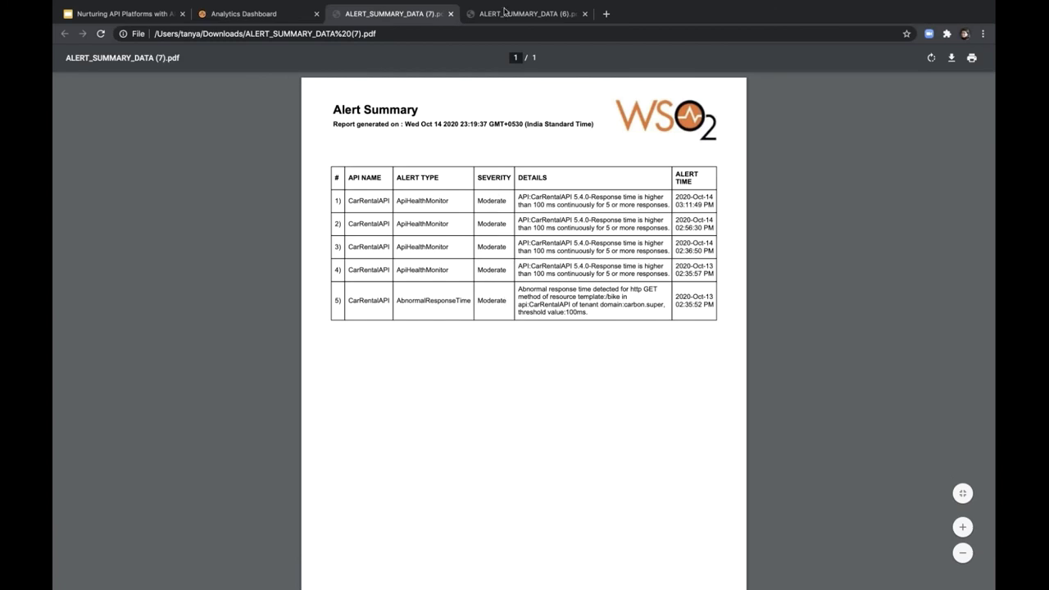
# - View ALERT_SUMMARY_DATA (7).pdf with five Moderate CarRentalAPI alerts, then return to the dashboard
pyautogui.click(423, 12)
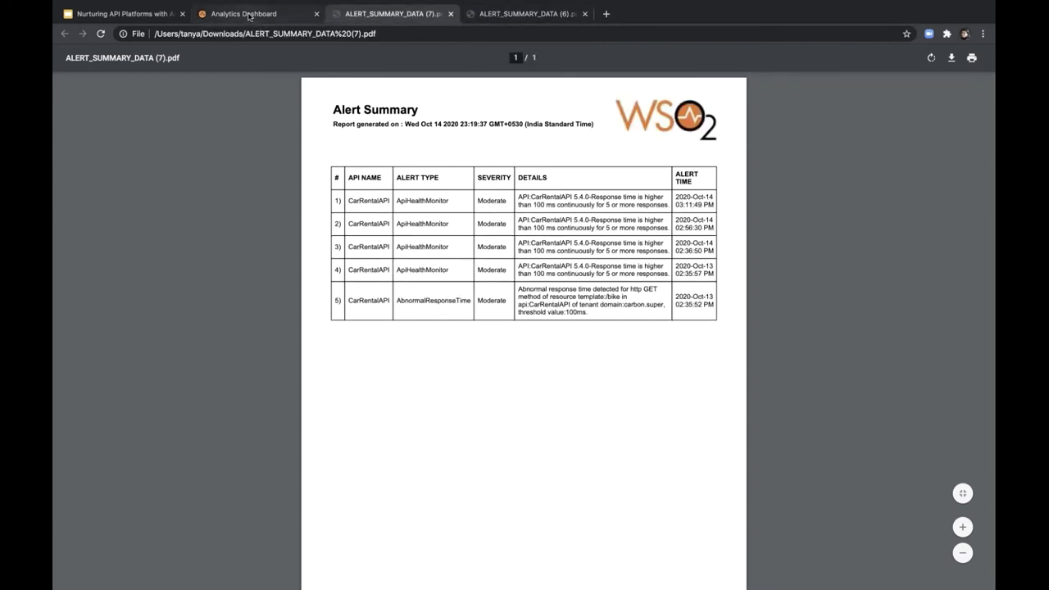
pyautogui.click(254, 18)
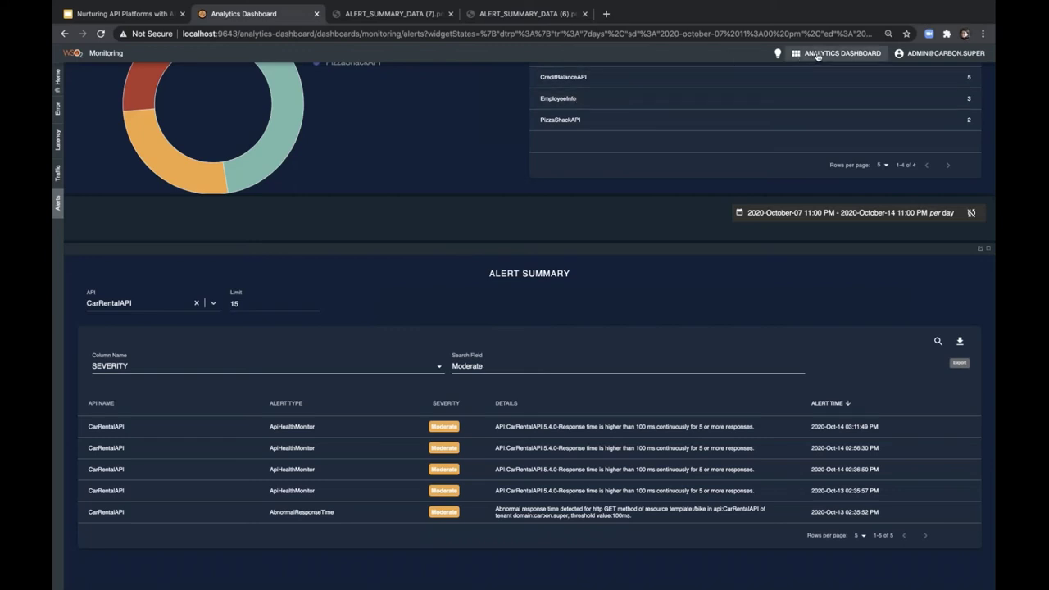
# - Generate the October 2020 monthly API usage report from the Reports dashboard
pyautogui.click(817, 55)
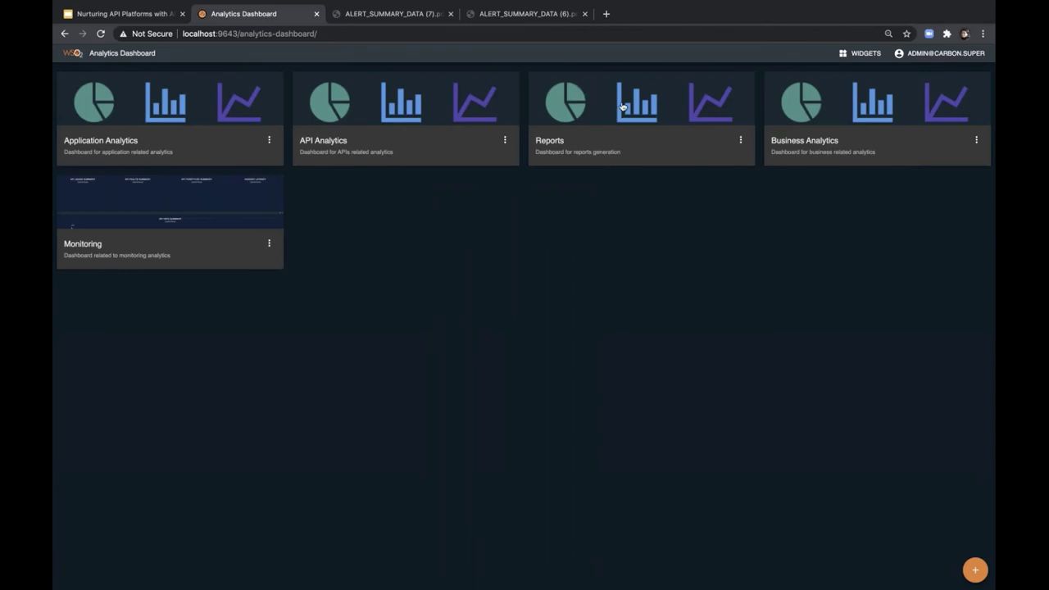
pyautogui.click(622, 108)
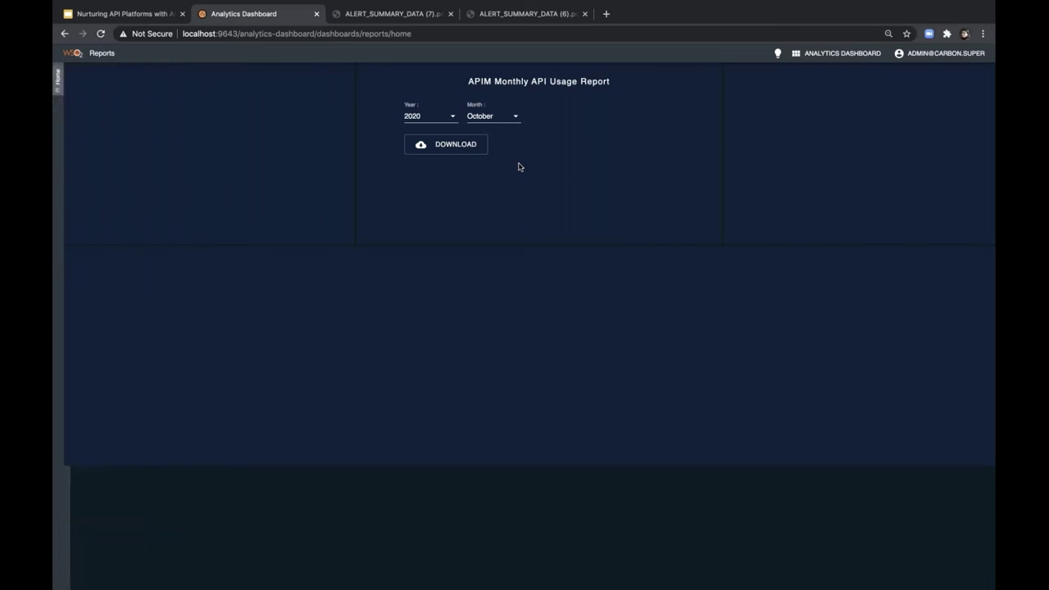
pyautogui.click(514, 117)
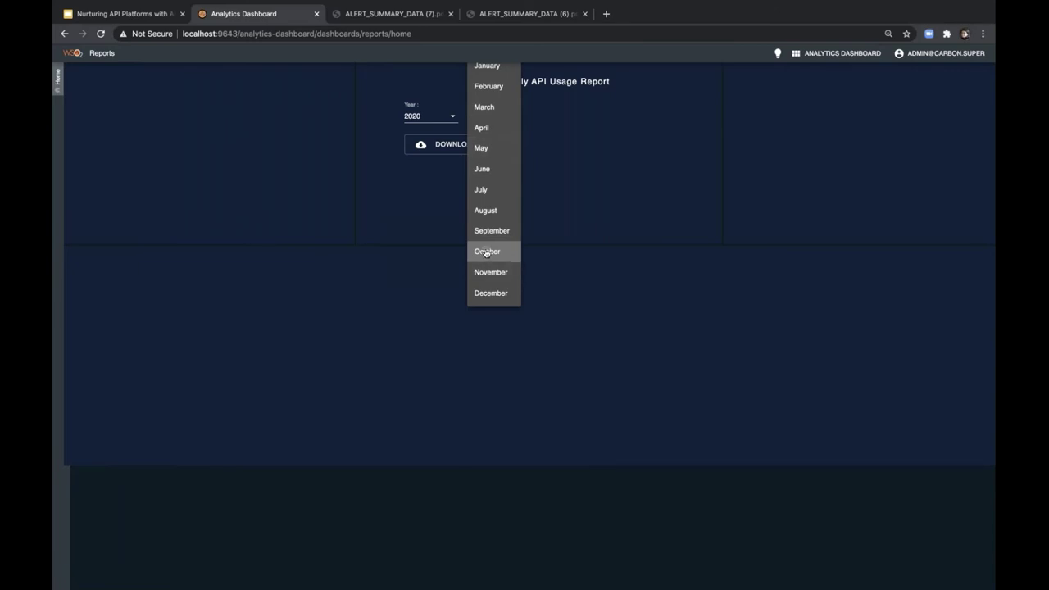
pyautogui.click(487, 251)
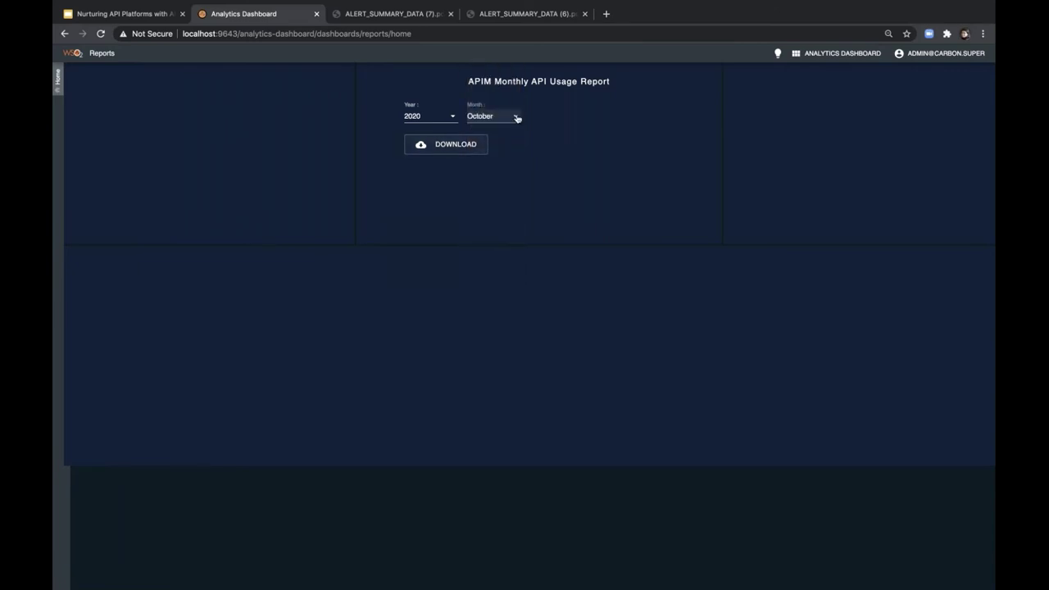
pyautogui.click(448, 147)
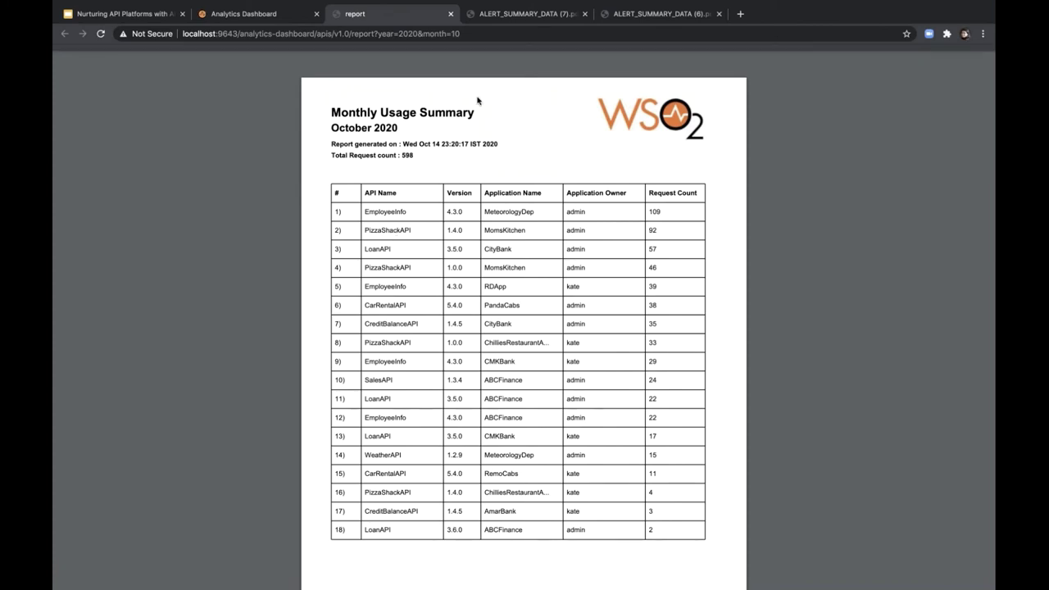
# - Leave the October report PDF and return to the Analytics Dashboard tab
pyautogui.click(275, 15)
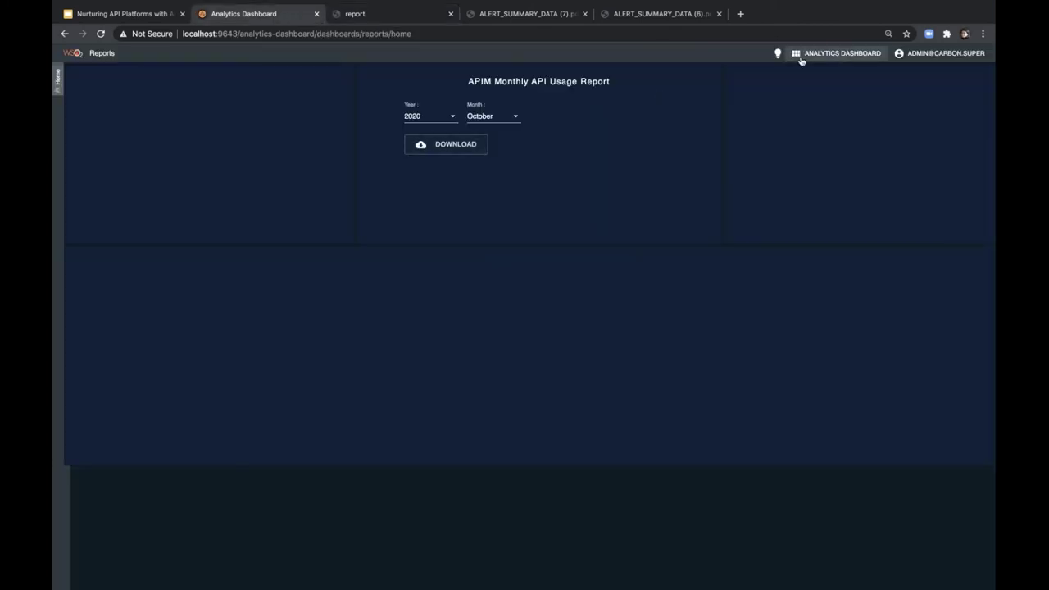
# - Go back to the dashboard list and open Business Analytics
pyautogui.click(822, 56)
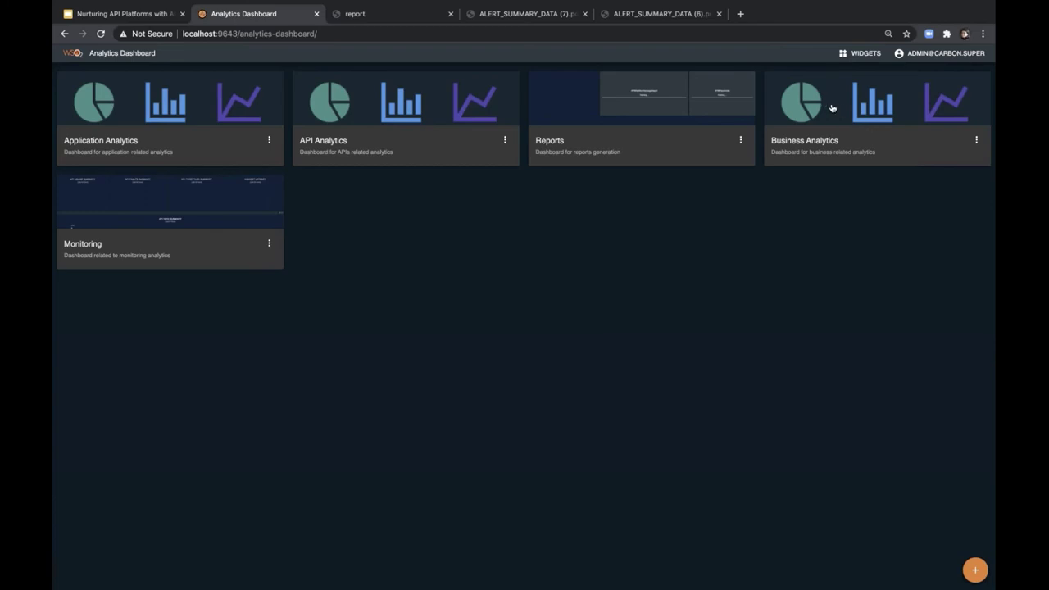
pyautogui.click(849, 110)
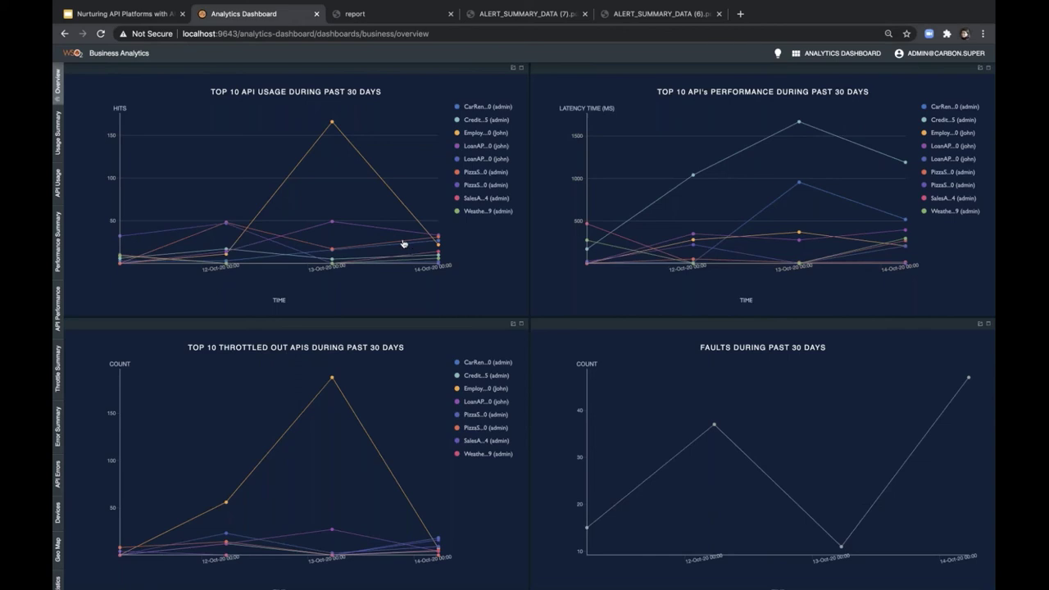
# - Switch to the API Usage page of Business Analytics
pyautogui.click(260, 150)
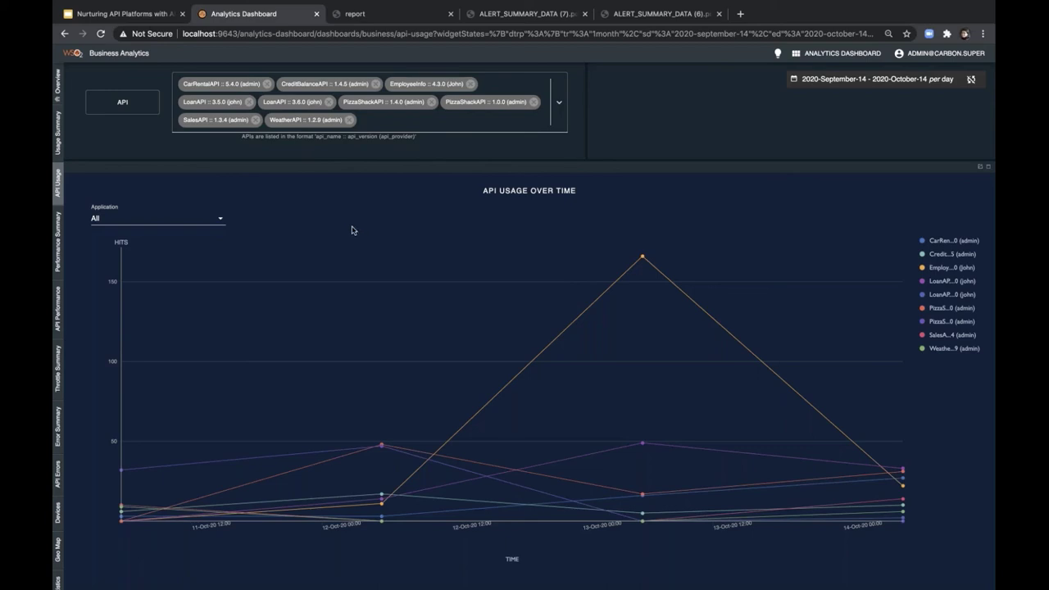
# - Remove seven APIs from the usage chart, leaving PizzaShackAPI 1.4.0 and 1.0.0, then show Overview
pyautogui.click(349, 119)
pyautogui.click(329, 101)
pyautogui.click(267, 84)
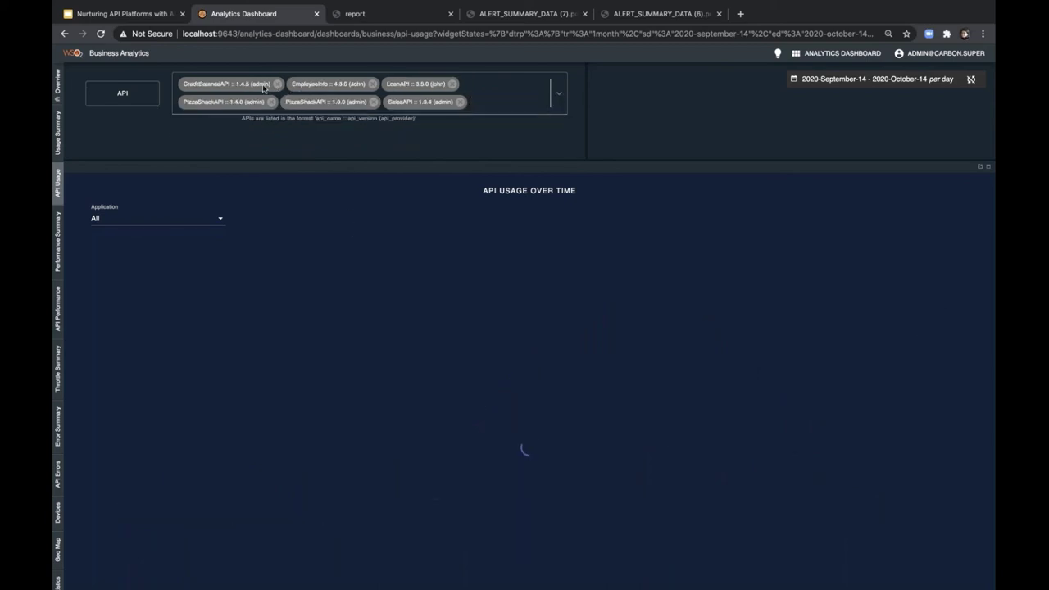
pyautogui.click(276, 85)
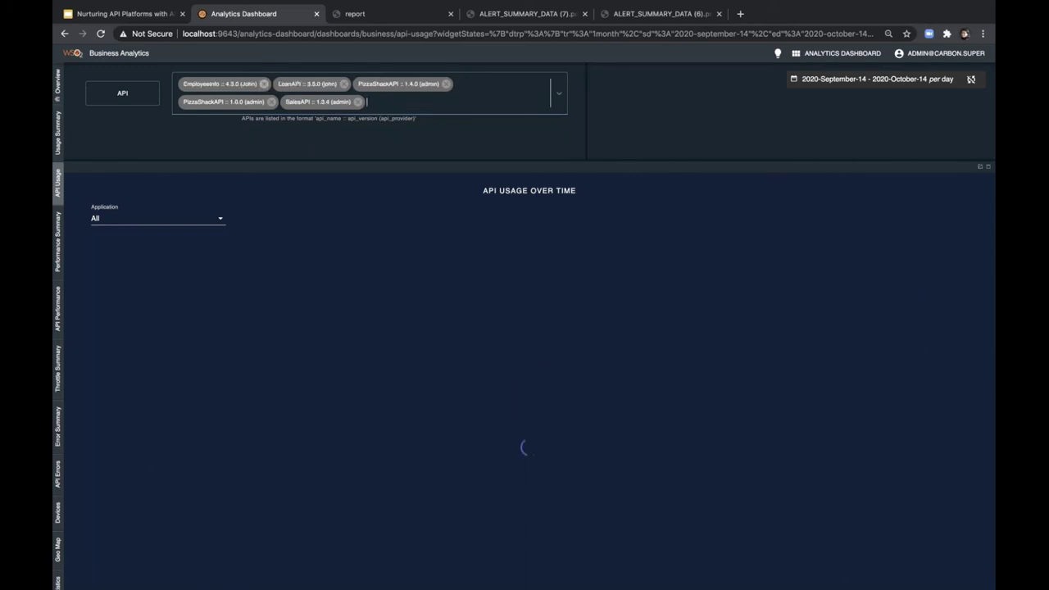
pyautogui.click(264, 83)
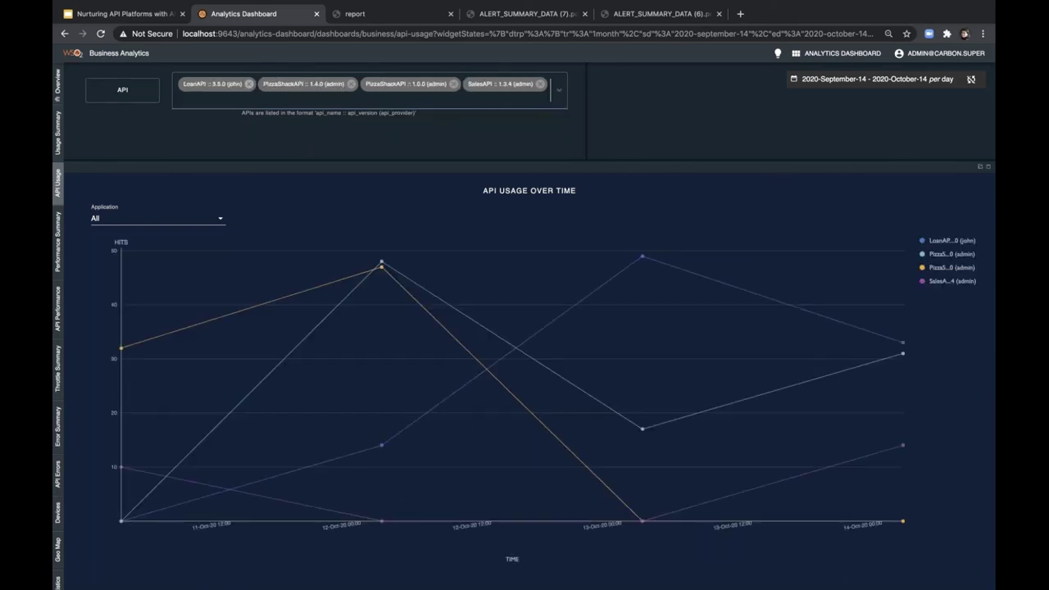
pyautogui.click(252, 85)
pyautogui.click(459, 88)
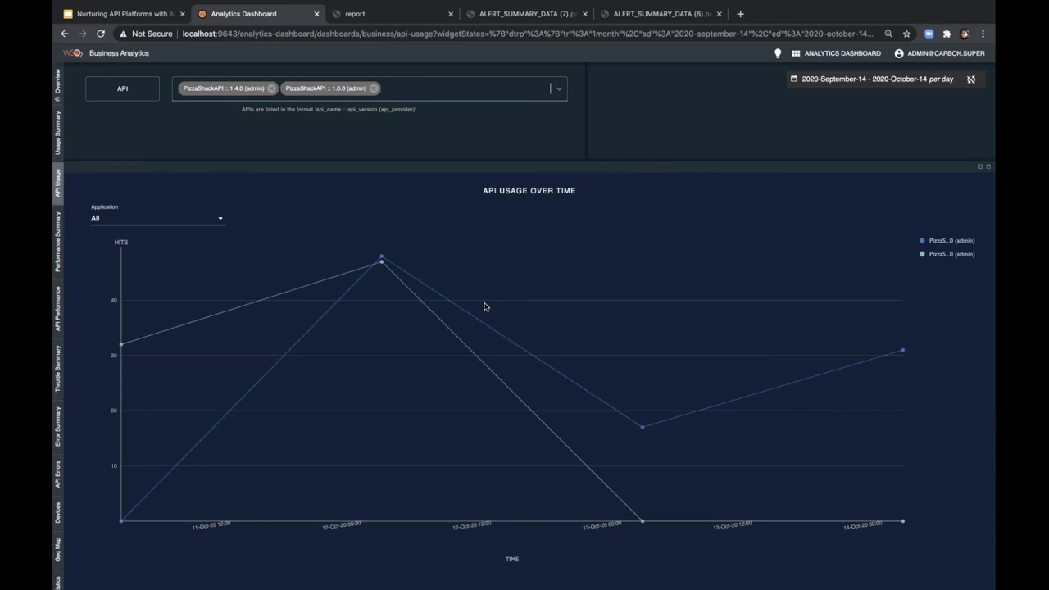
pyautogui.click(58, 94)
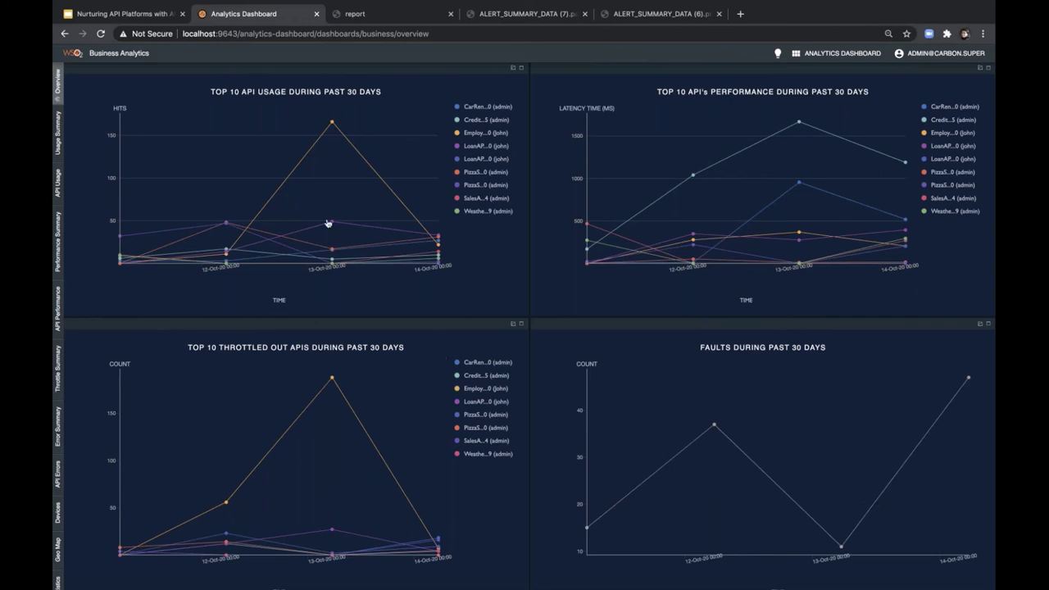
# - Open Usage Summary and scroll to the API Backend, Resource Usage and Top API Users tables
pyautogui.click(58, 145)
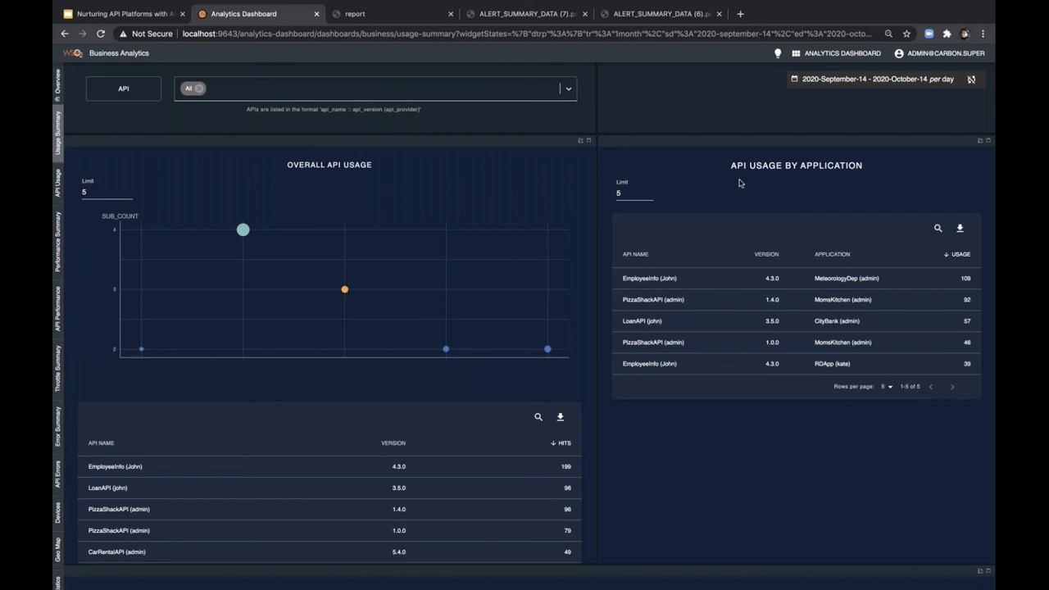
pyautogui.scroll(-3, 741, 477)
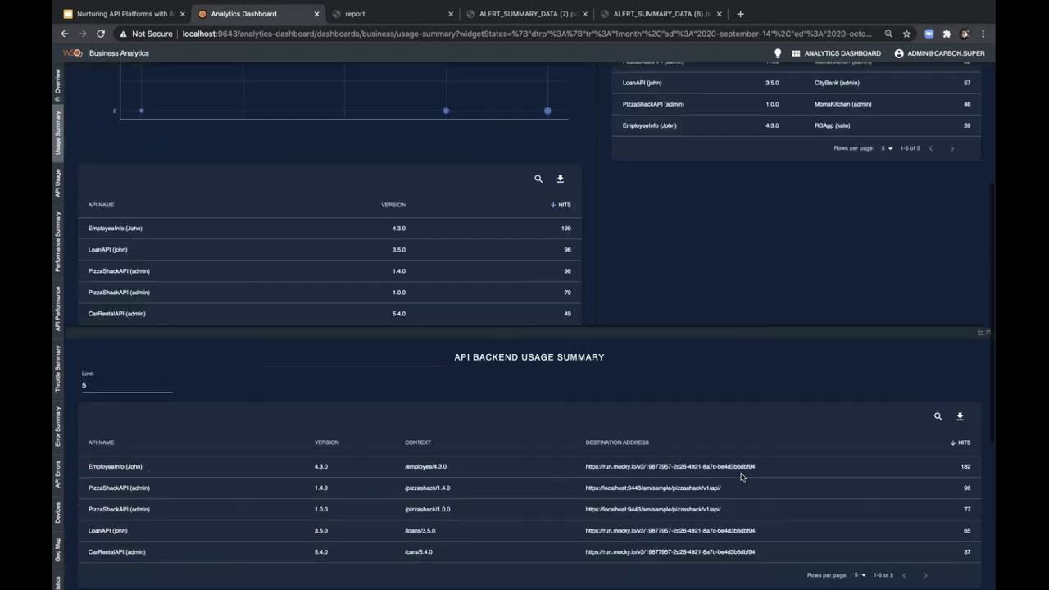
pyautogui.scroll(-1, 705, 492)
pyautogui.scroll(-3, 667, 506)
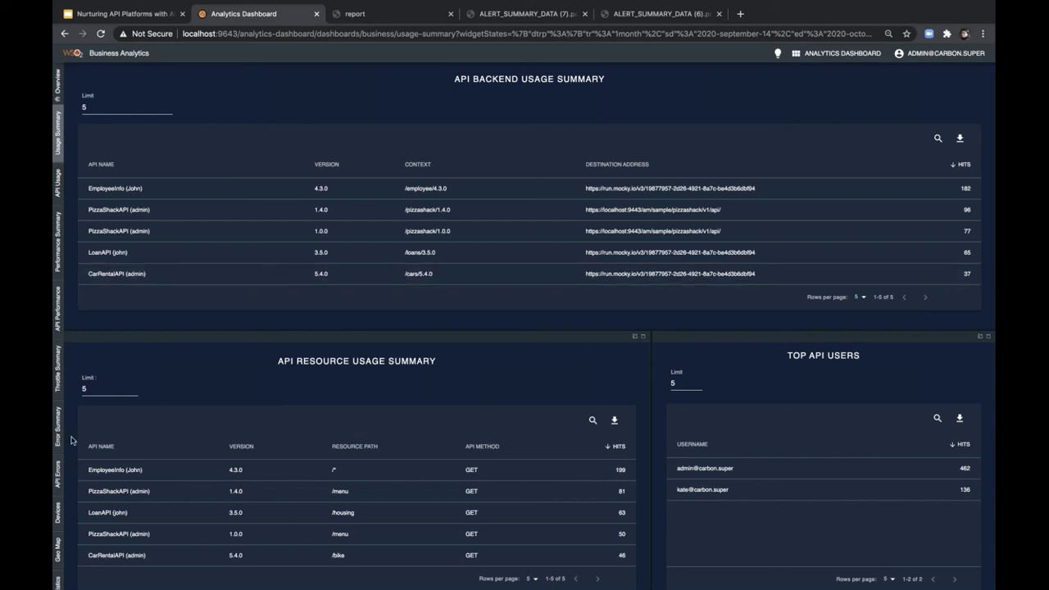
# - Open the Devices page and inspect the Top Platforms and Top User Agents charts
pyautogui.click(56, 513)
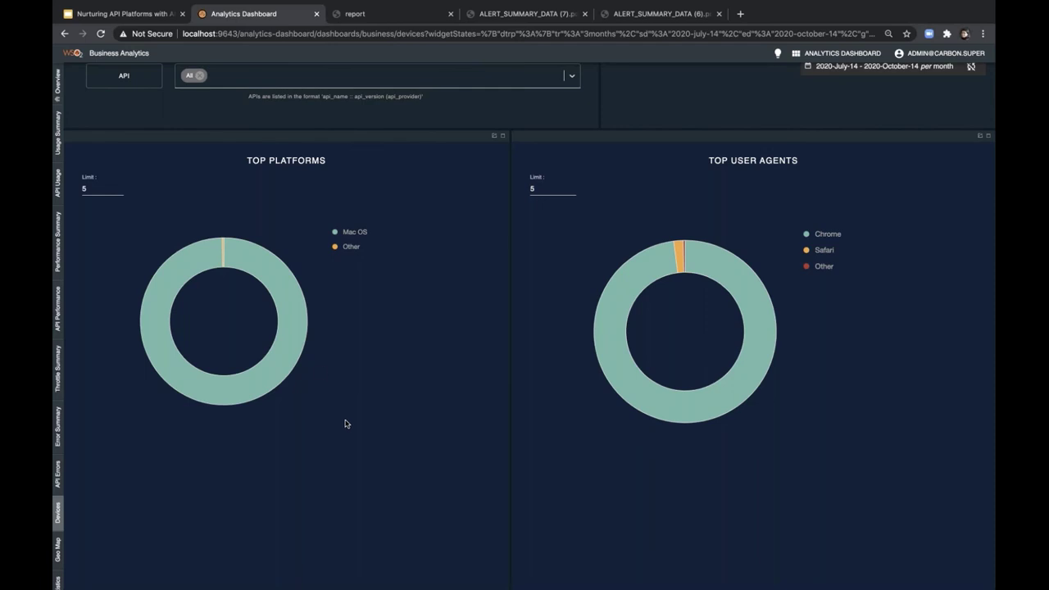
pyautogui.moveTo(273, 289)
pyautogui.moveTo(233, 408)
pyautogui.scroll(-2, 55, 539)
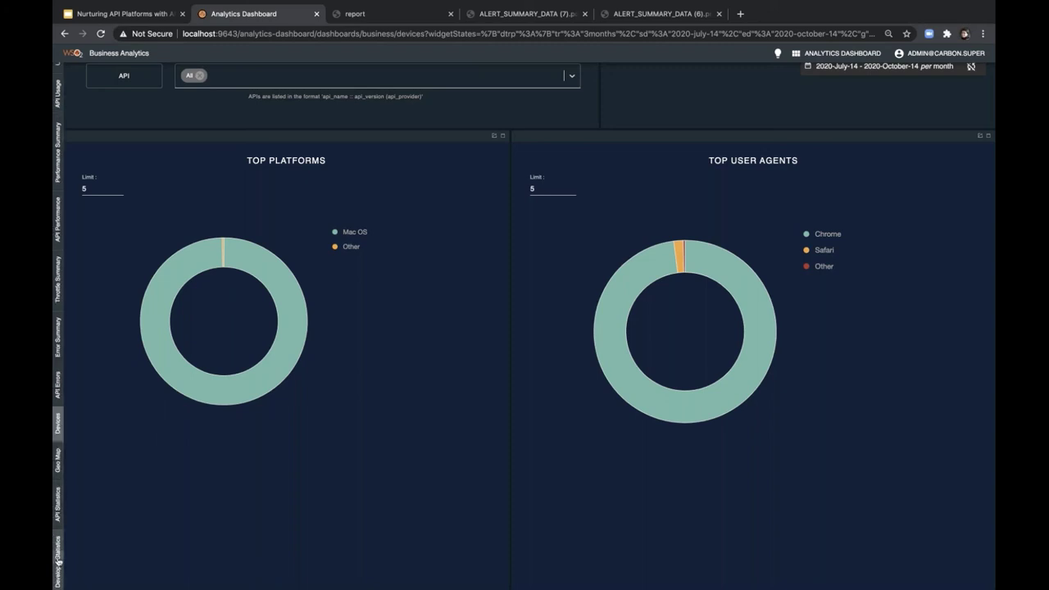
# - Browse the Developer Statistics widgets, then return to the full dashboard list
pyautogui.click(58, 562)
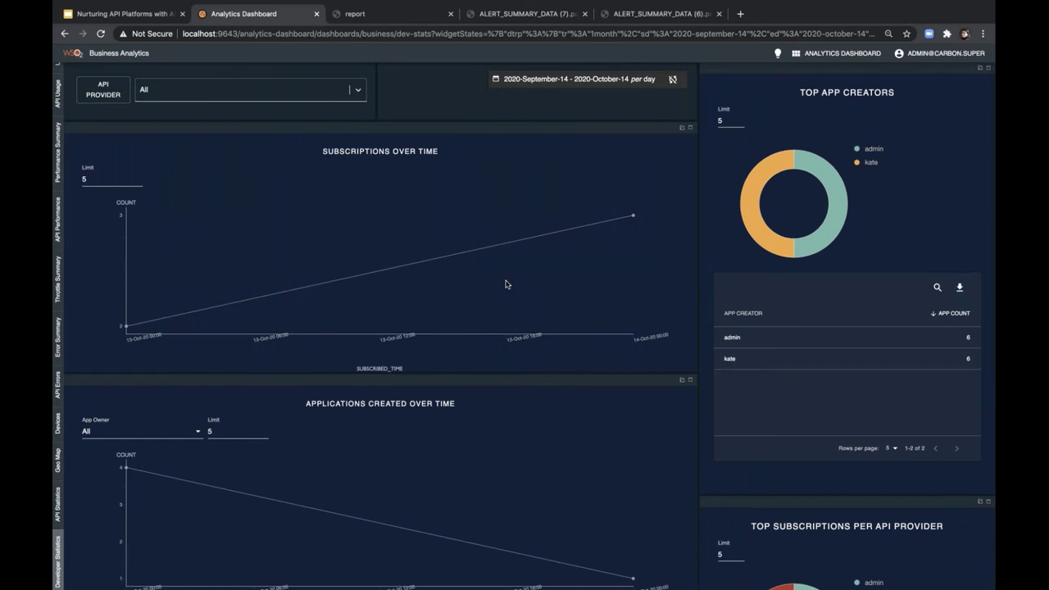
pyautogui.scroll(-10, 506, 284)
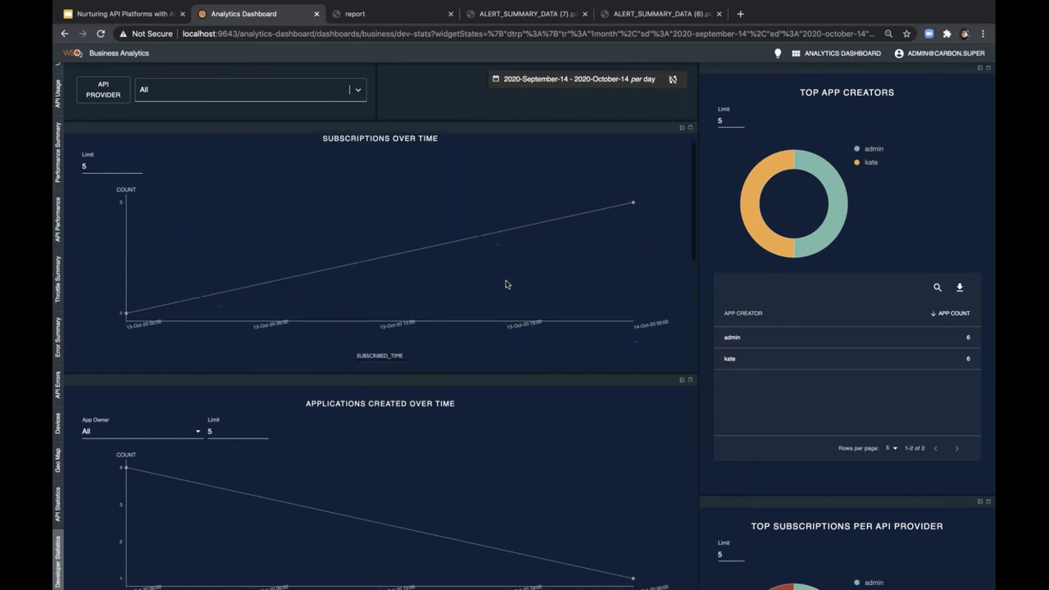
pyautogui.scroll(-1, 381, 328)
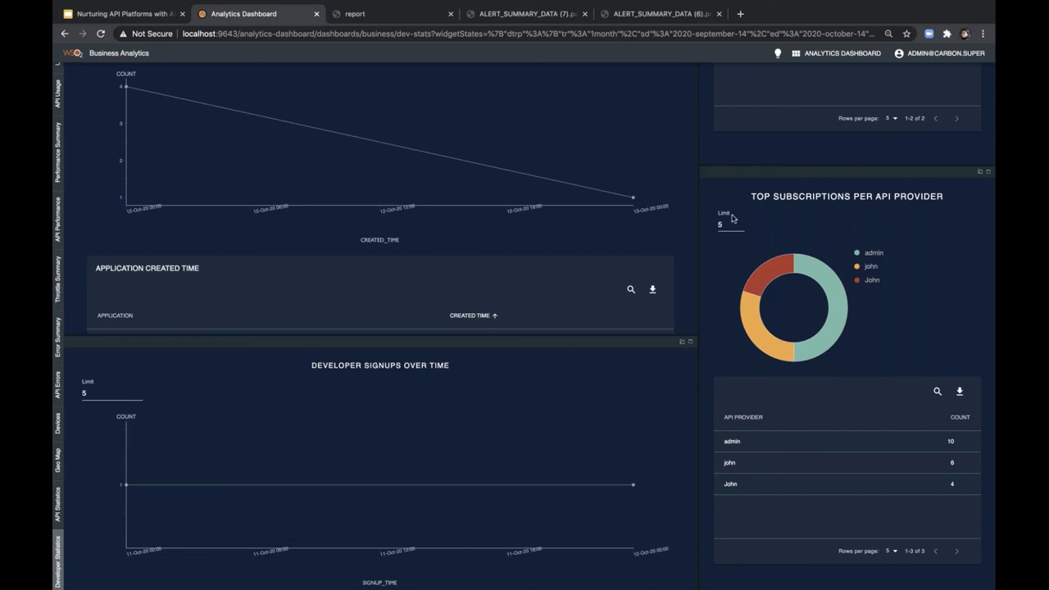
pyautogui.click(828, 54)
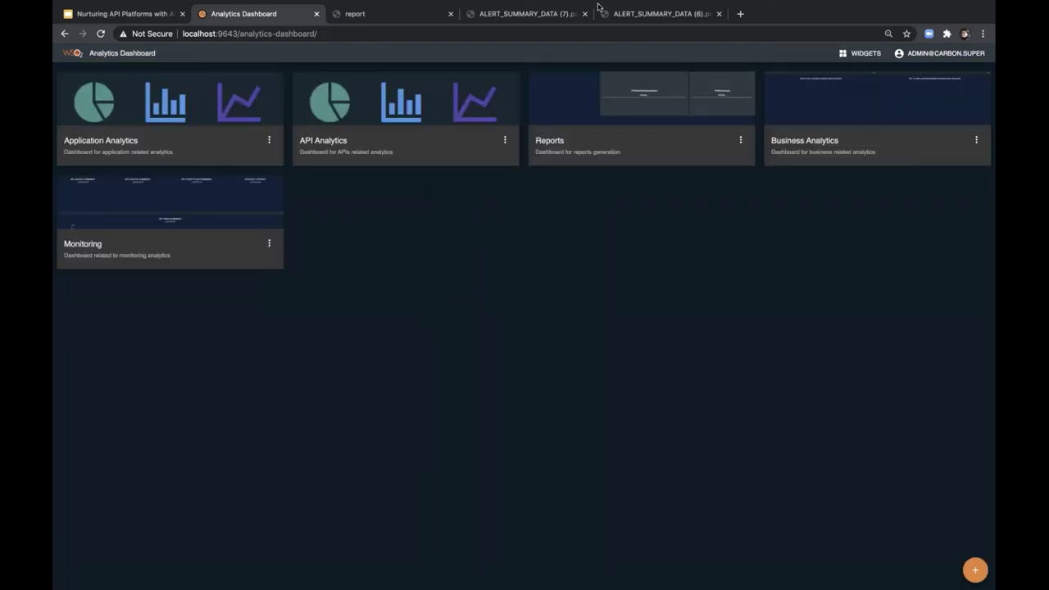
pyautogui.moveTo(560, 3)
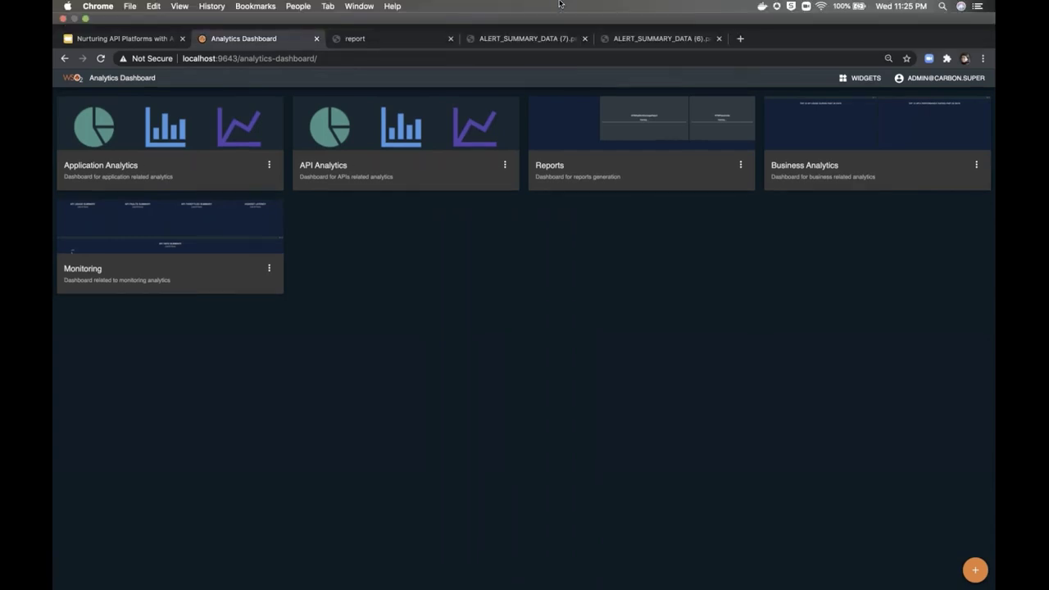
pyautogui.click(395, 110)
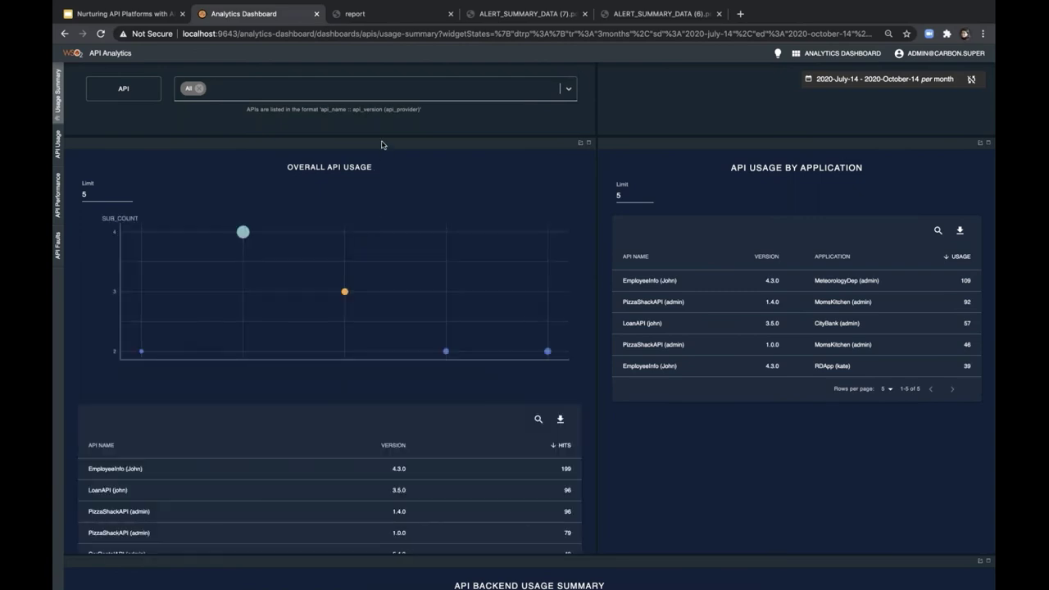
pyautogui.click(564, 88)
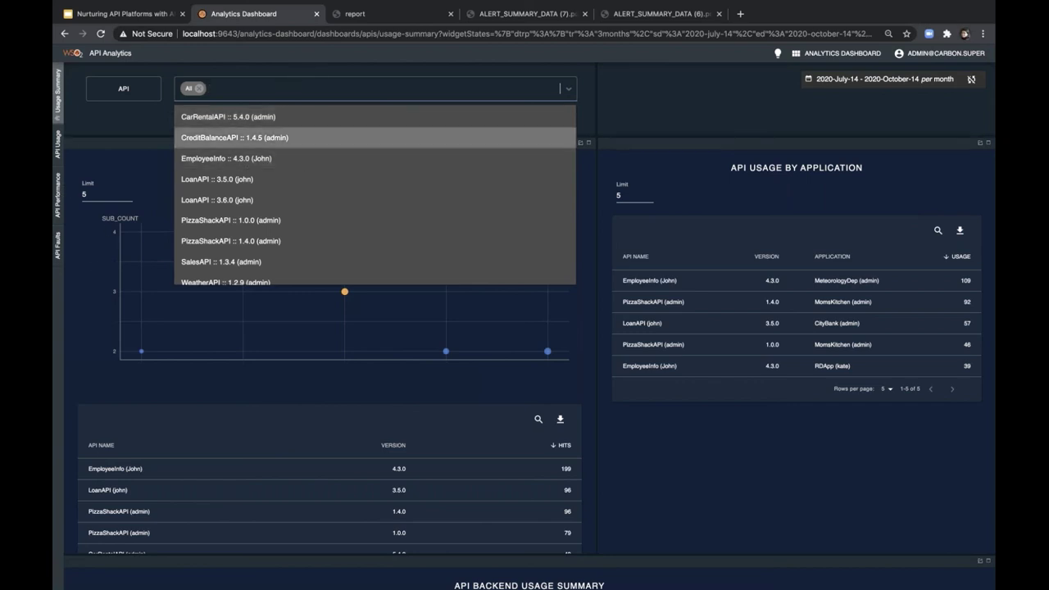
pyautogui.click(848, 54)
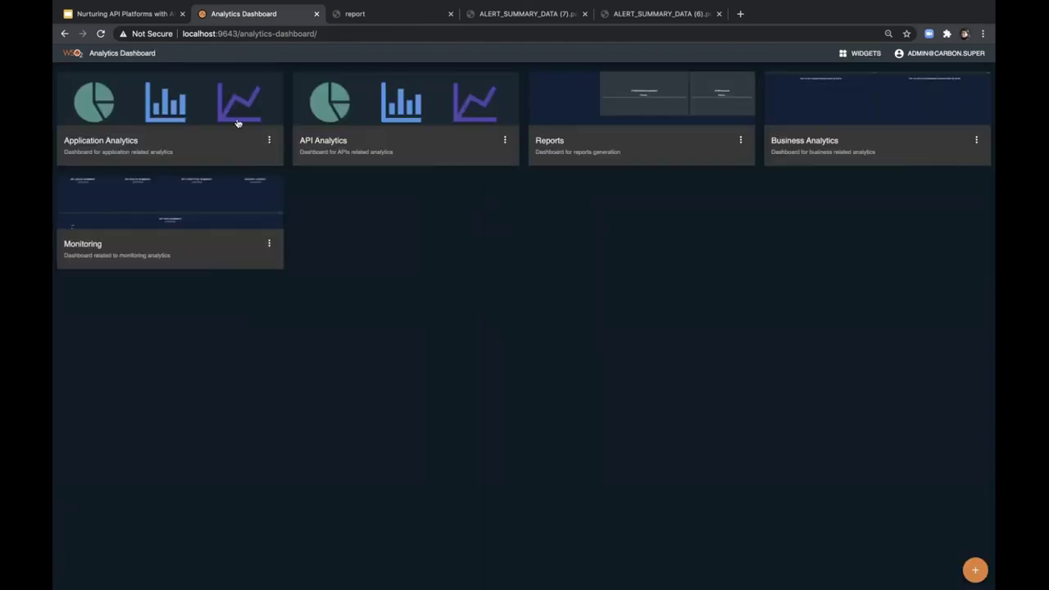
pyautogui.click(197, 90)
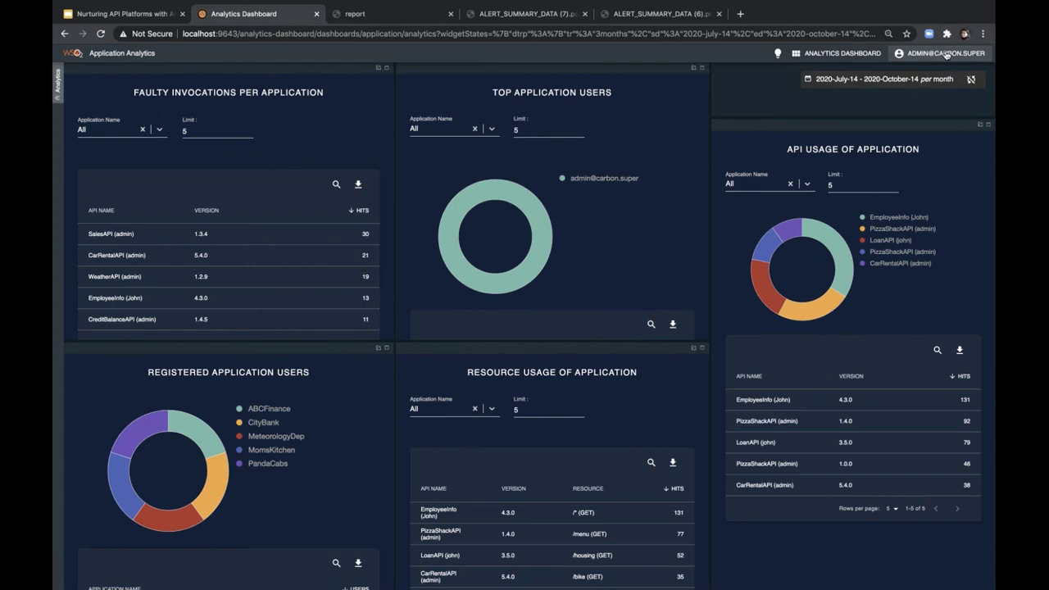
pyautogui.click(837, 54)
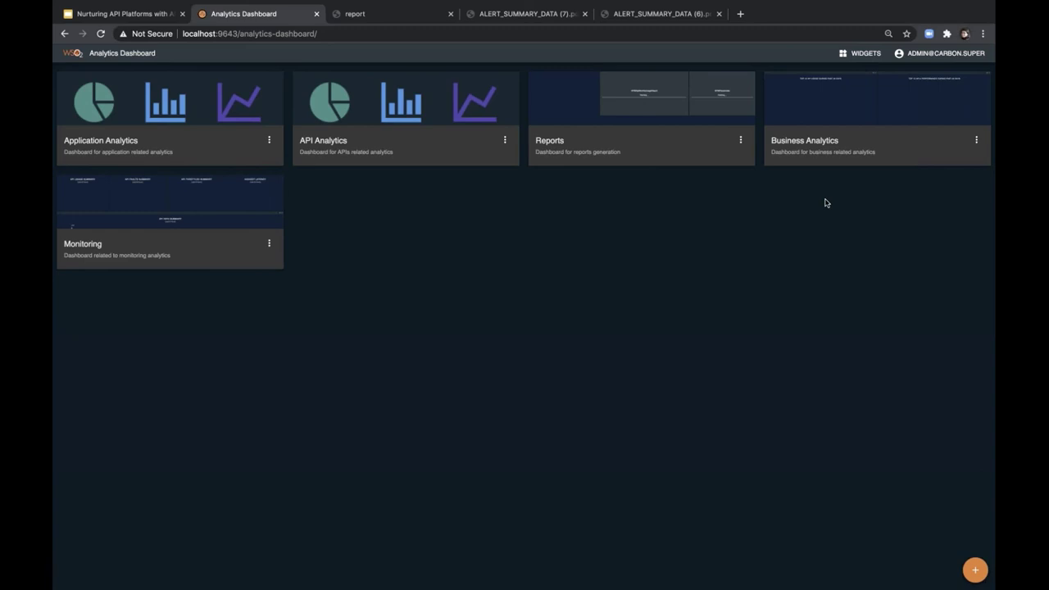
# - In Business Analytics settings, swap an owner scope for apim_analytics:monitoring_dashboard:own_any, then cancel
pyautogui.click(976, 141)
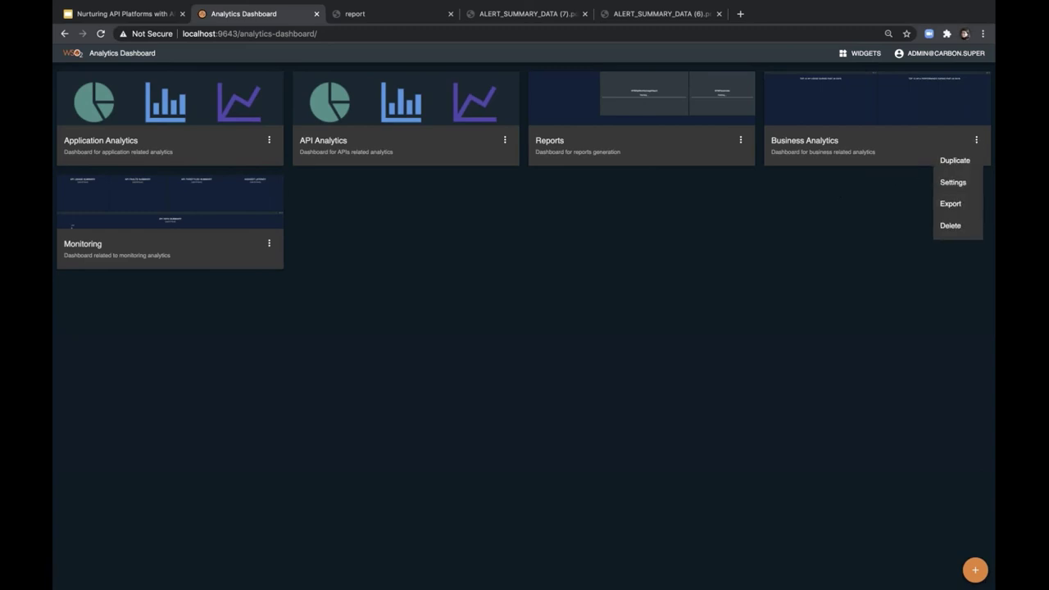
pyautogui.click(948, 188)
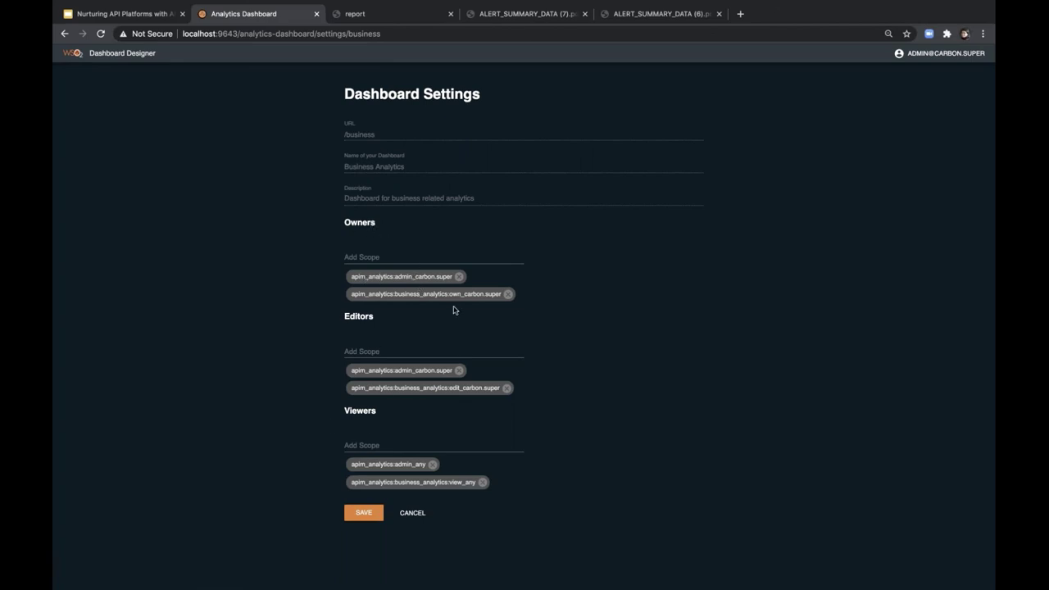
pyautogui.click(508, 295)
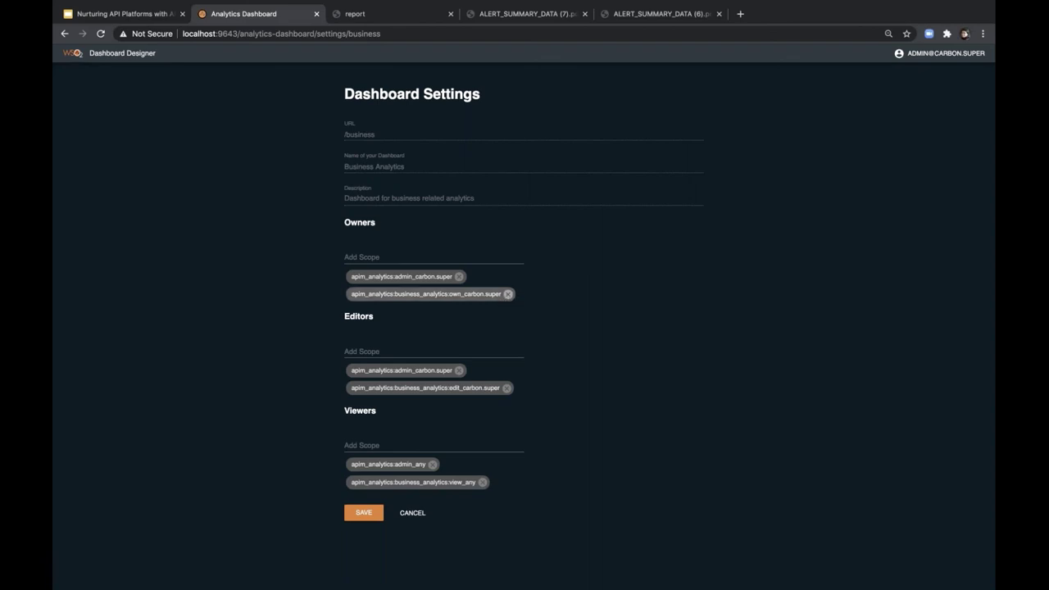
pyautogui.click(439, 256)
pyautogui.write('an')
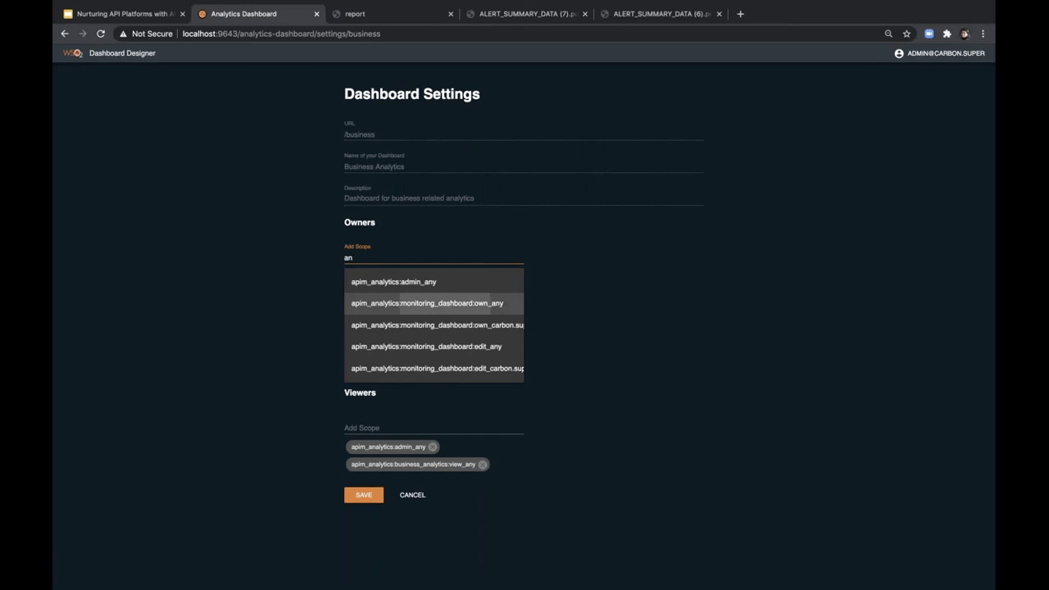
pyautogui.click(440, 305)
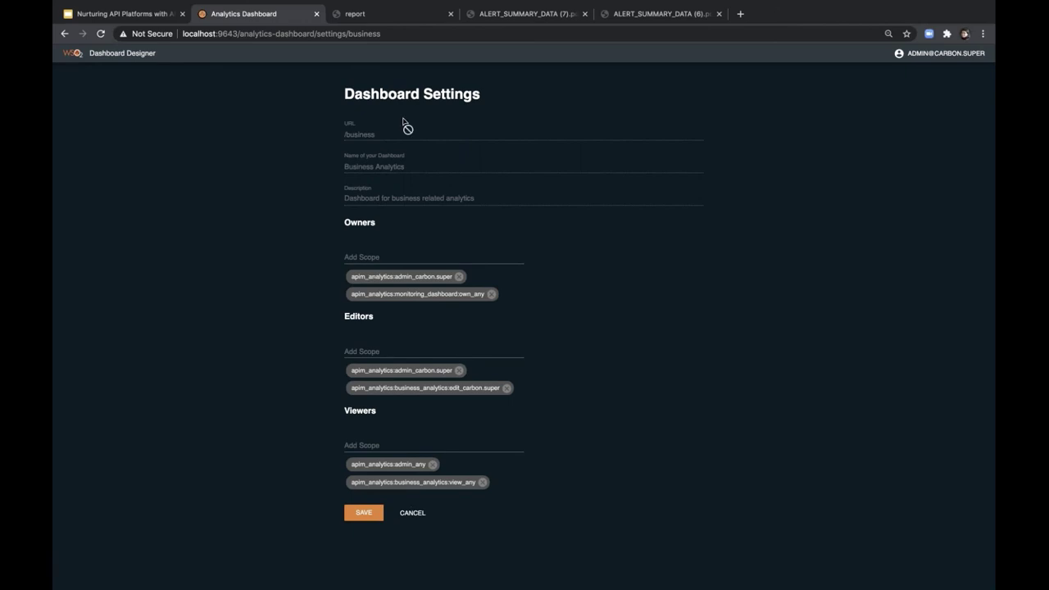
pyautogui.click(411, 513)
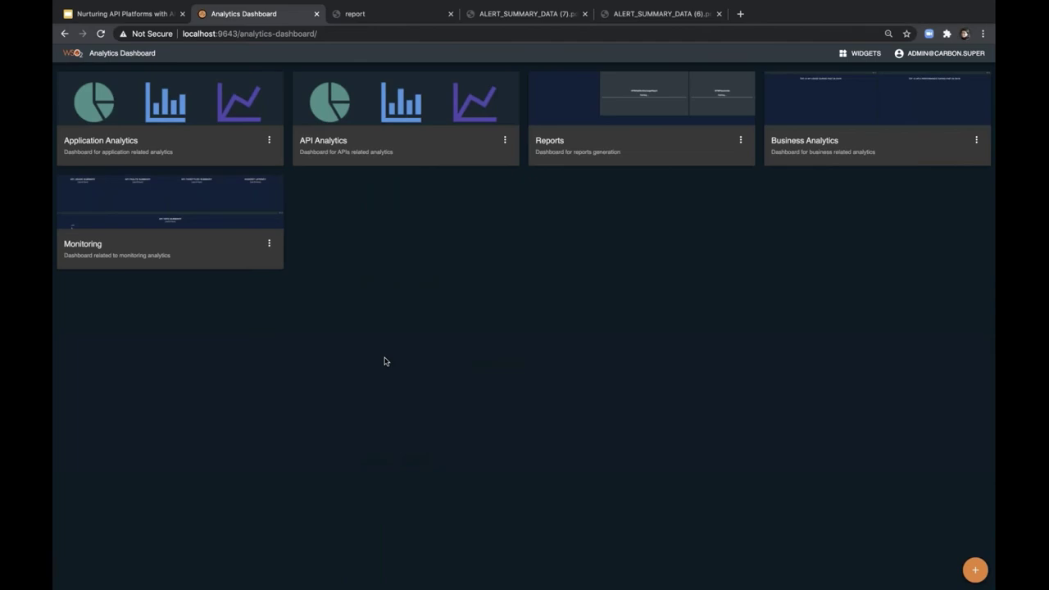
# - Present the Question Time! slide of the Google Slides deck full screen
pyautogui.click(123, 15)
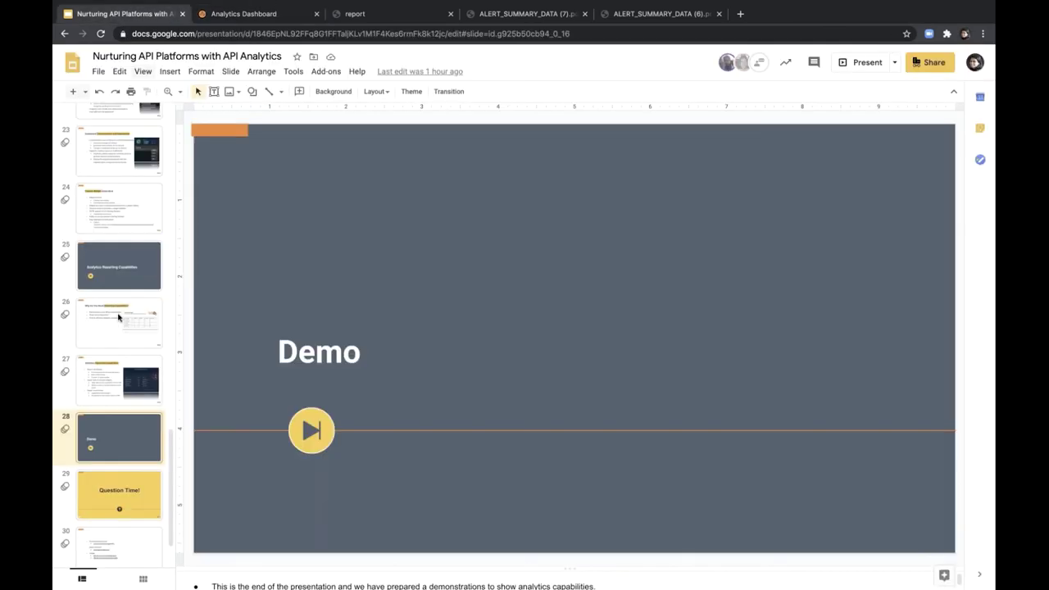
pyautogui.click(115, 490)
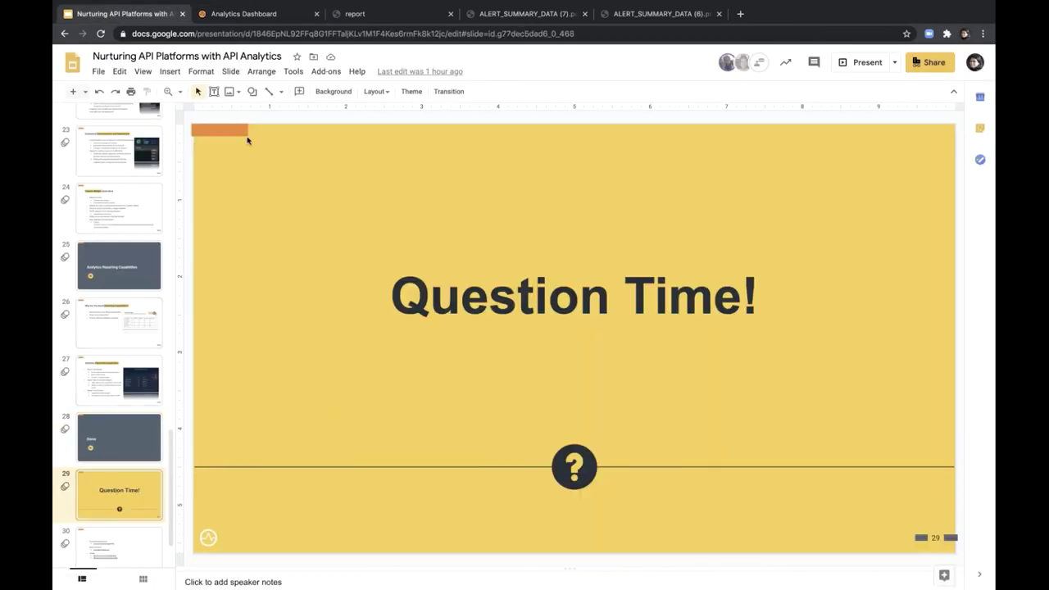
pyautogui.click(143, 71)
pyautogui.click(109, 89)
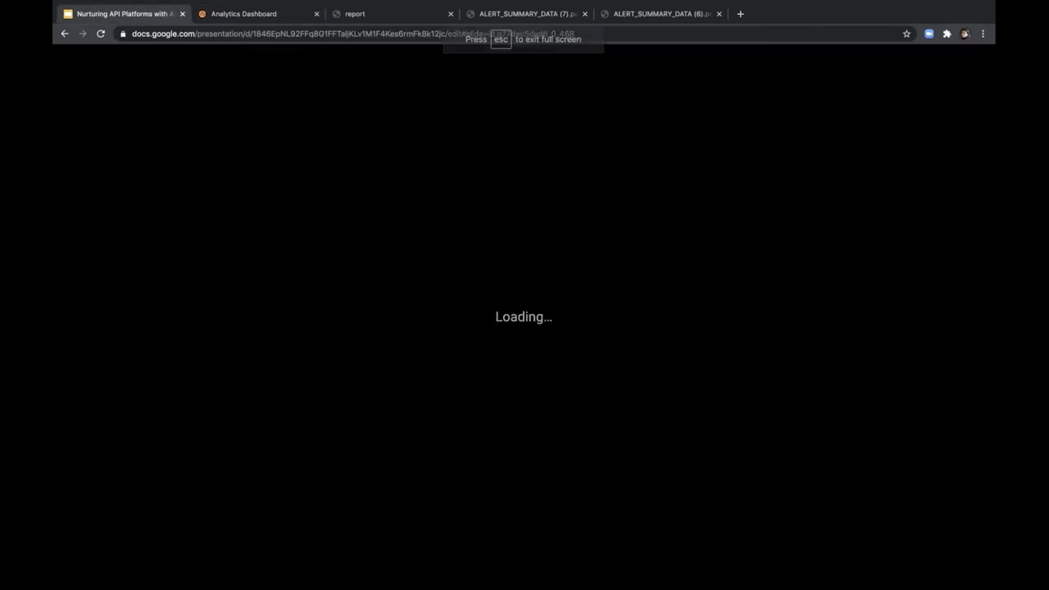